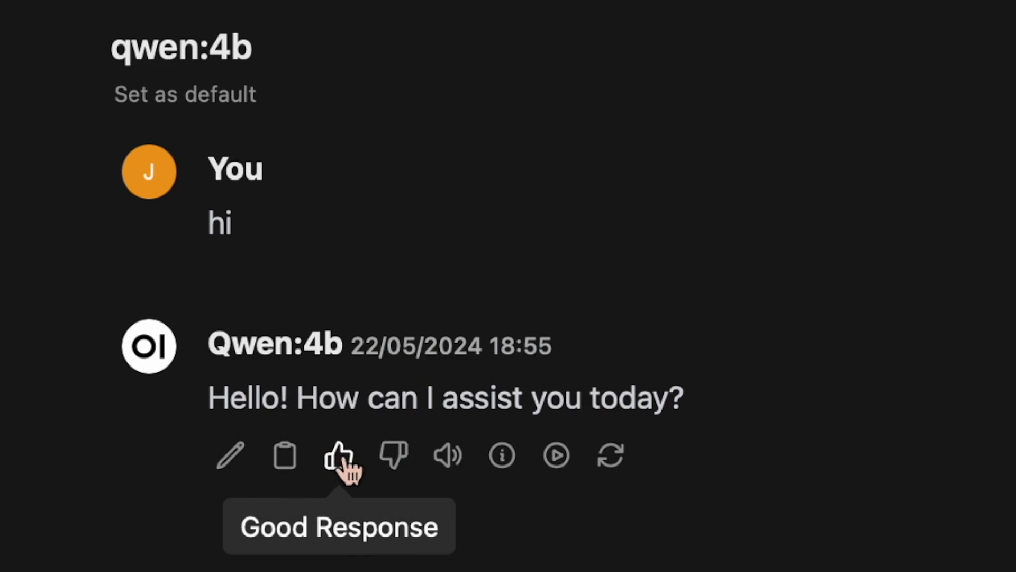
# Play qwen:4b's reply to 'hi' aloud with the Read Aloud speaker button.
pyautogui.click(450, 456)
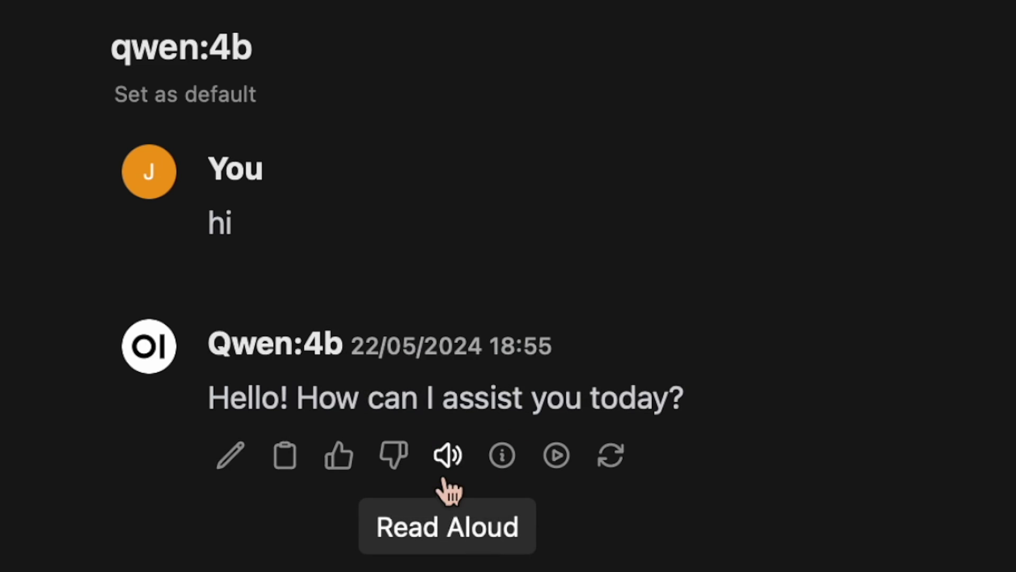
pyautogui.moveTo(500, 461)
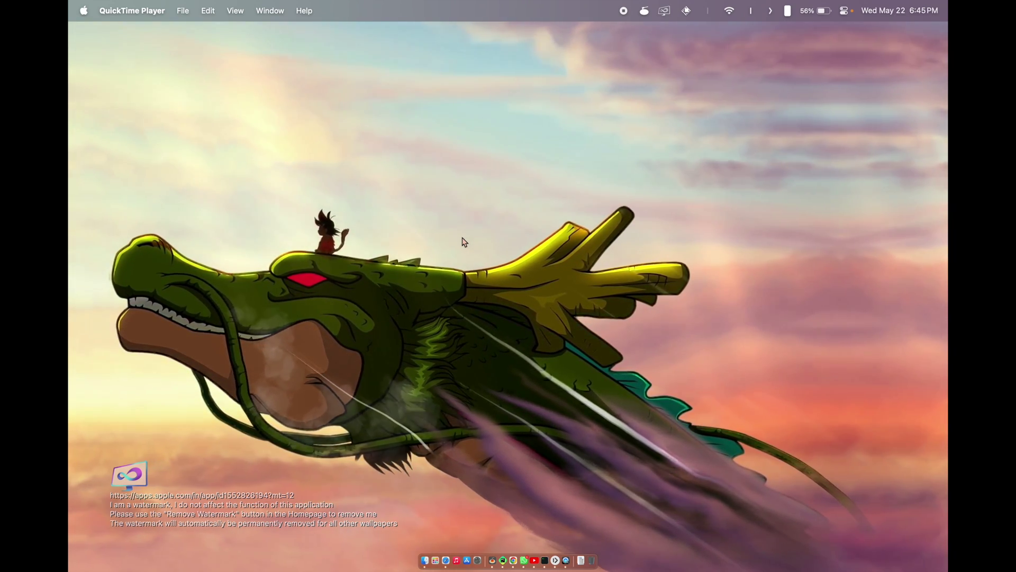
pyautogui.hotkey('alt', 'space')
pyautogui.write('iterm')
pyautogui.press('Return')
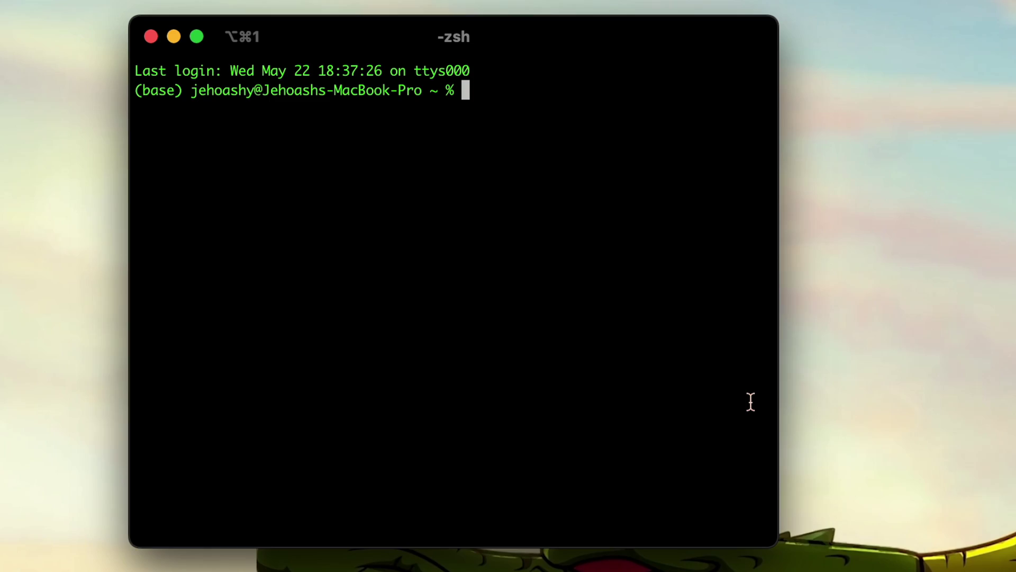
pyautogui.click(151, 36)
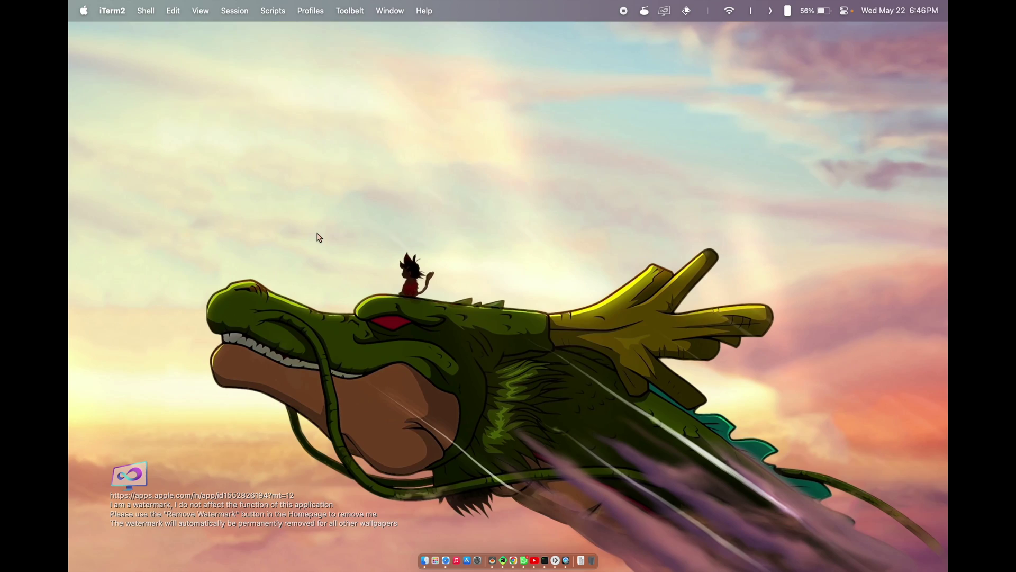
# Bring up Safari on the open-webui repository and copy its HTTPS clone URL from the Code menu.
pyautogui.click(452, 556)
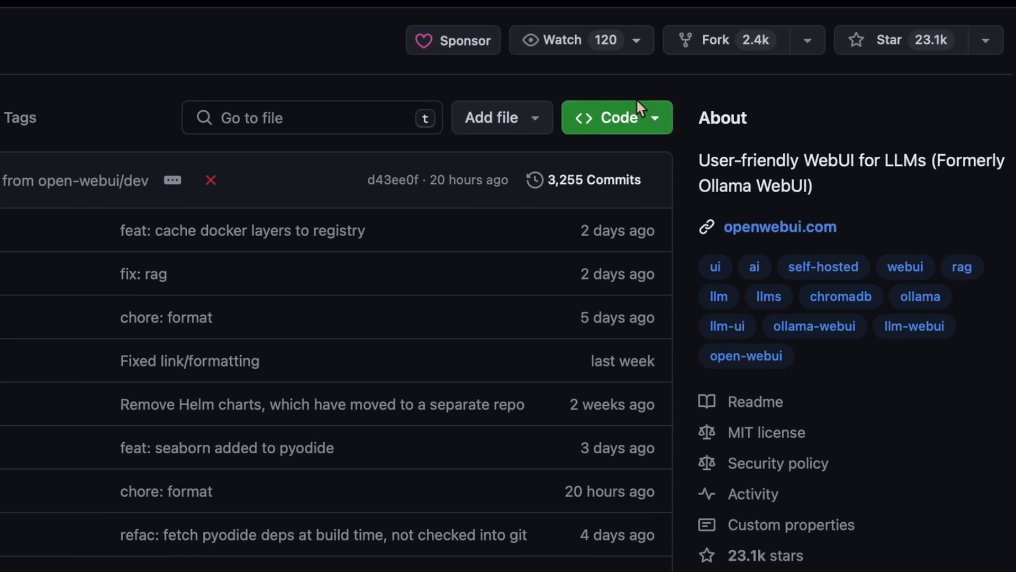
pyautogui.click(648, 189)
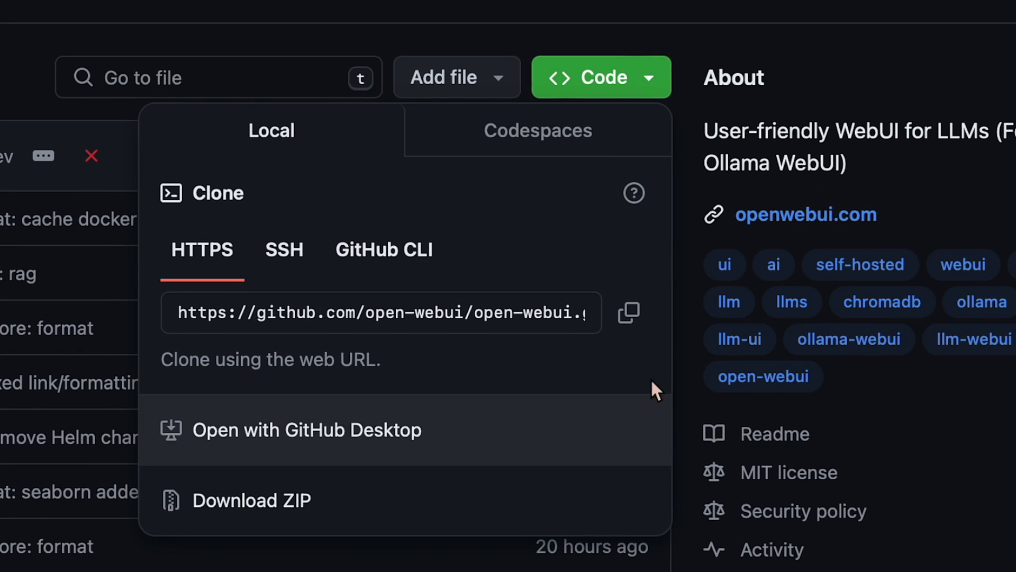
pyautogui.click(628, 328)
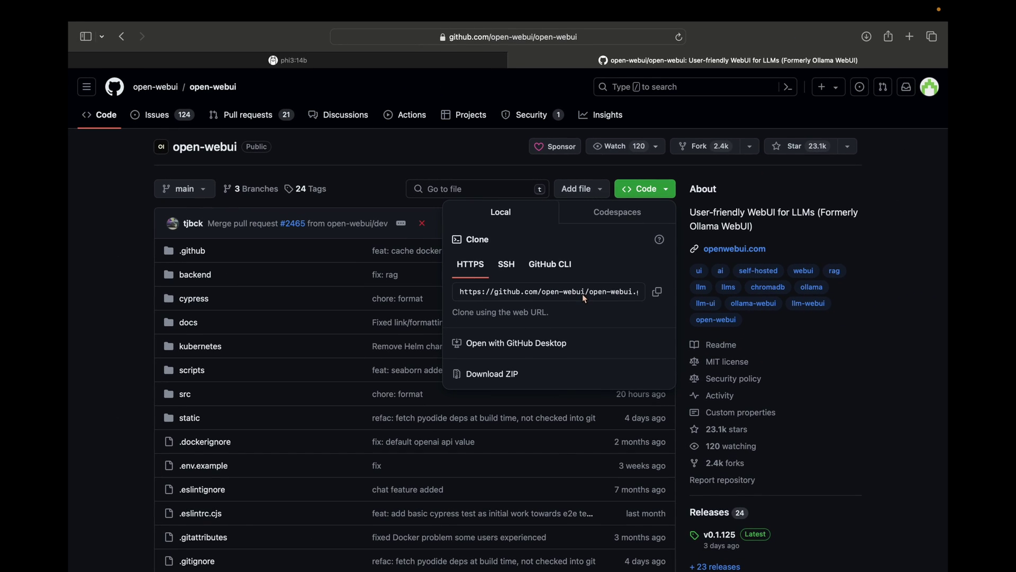
# Launch iTerm2 from the Raycast launcher by searching 'iterm'.
pyautogui.hotkey('ctrl', 'Left')
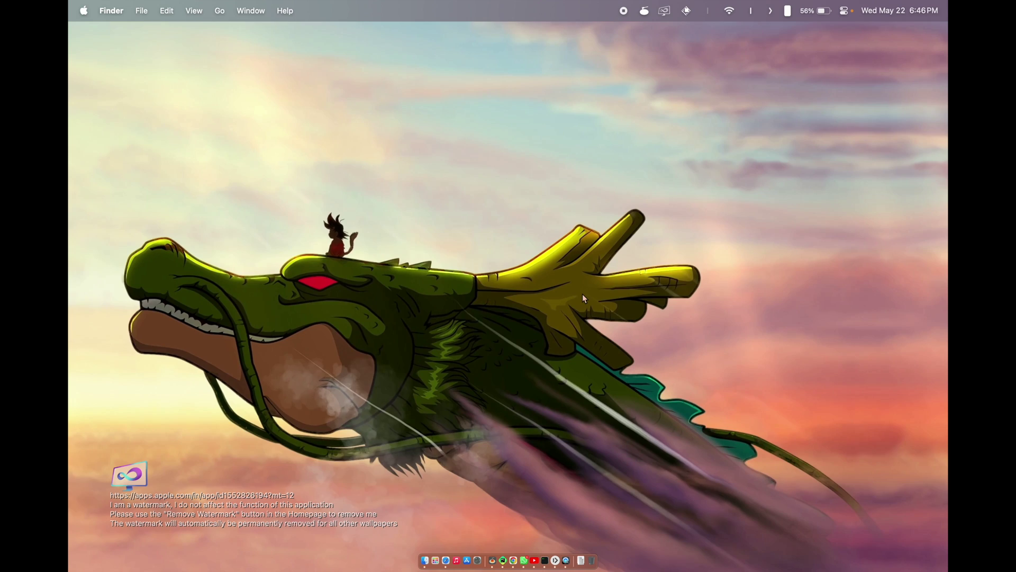
pyautogui.hotkey('alt', 'space')
pyautogui.write('iterm')
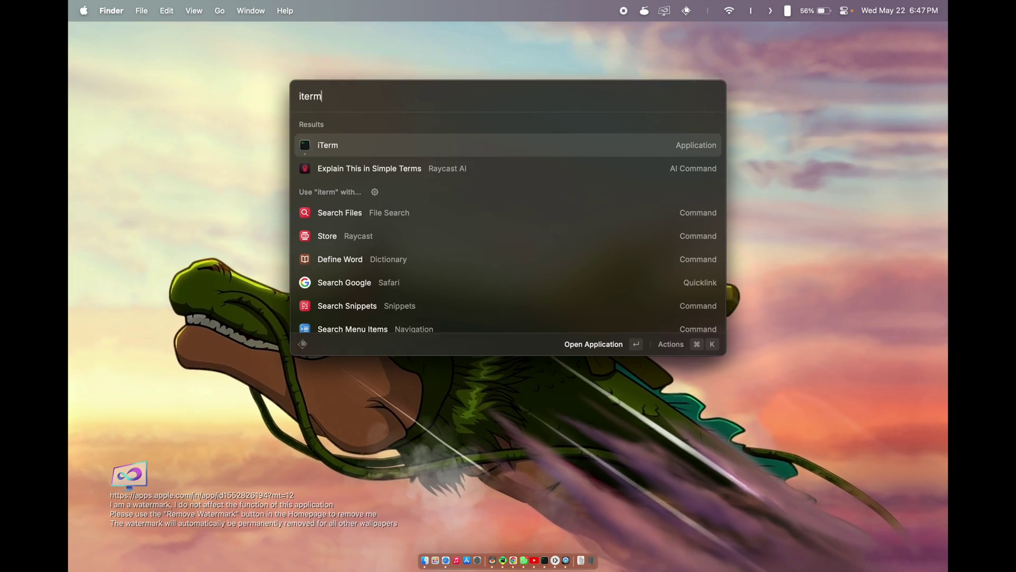
pyautogui.press('Return')
# Move into Documents, list its contents, then change into the mpp folder.
pyautogui.write('cd Documents')
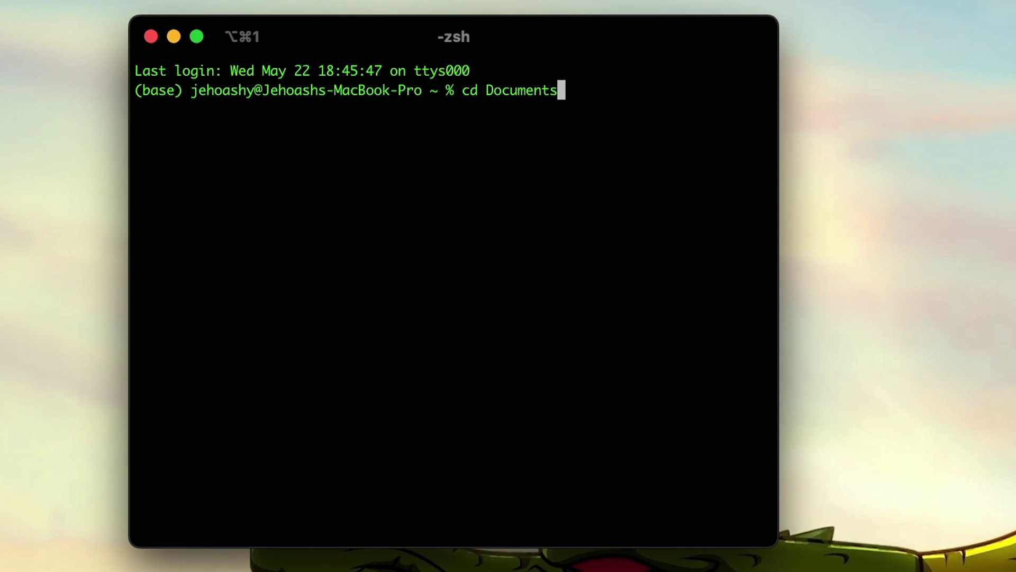
pyautogui.press('Return')
pyautogui.write('ls')
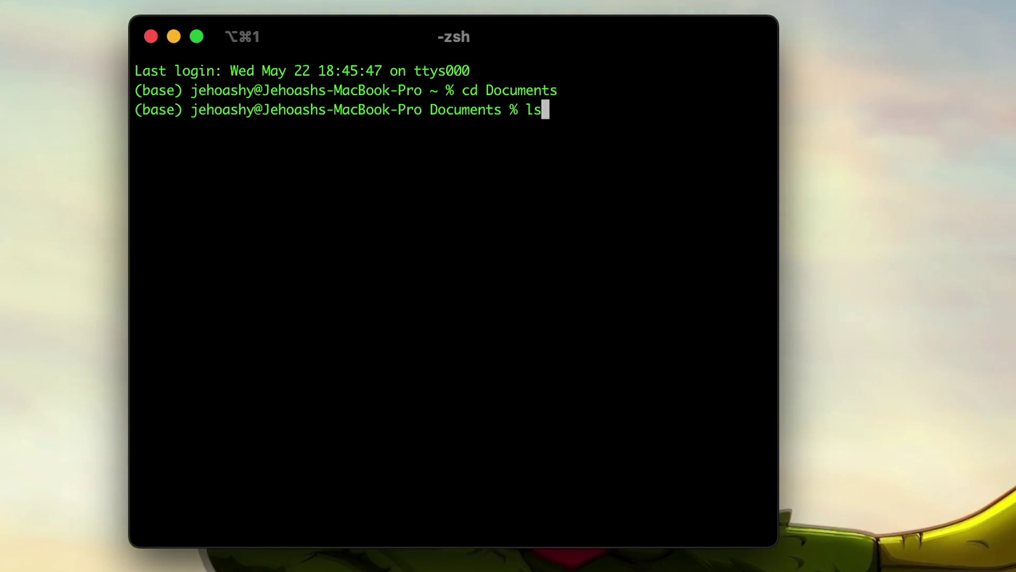
pyautogui.press('Return')
pyautogui.write('cd mp')
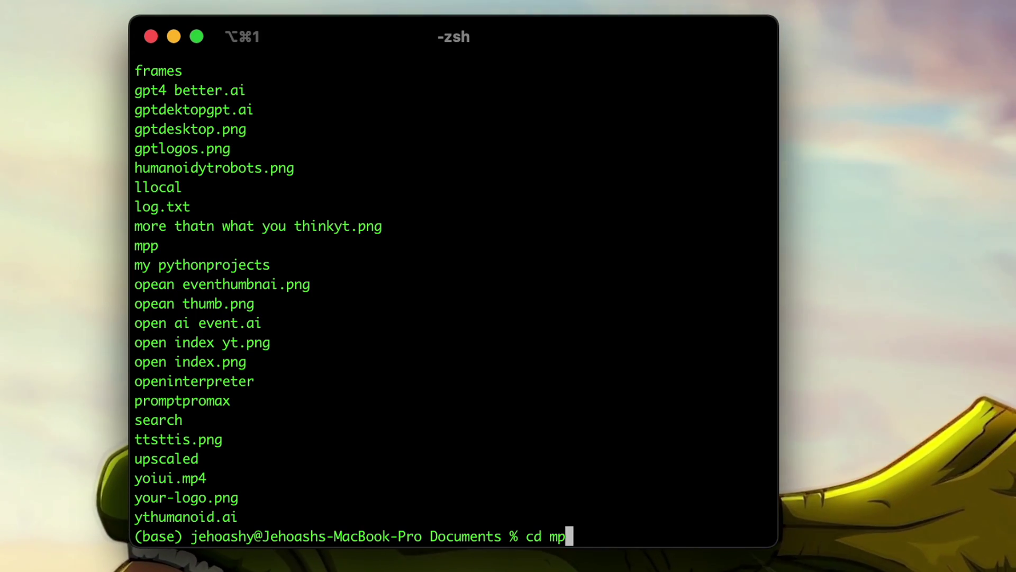
pyautogui.write('p')
pyautogui.press('Return')
# List the mpp folder and run git clone with the pasted open-webui URL.
pyautogui.write('ls')
pyautogui.press('Return')
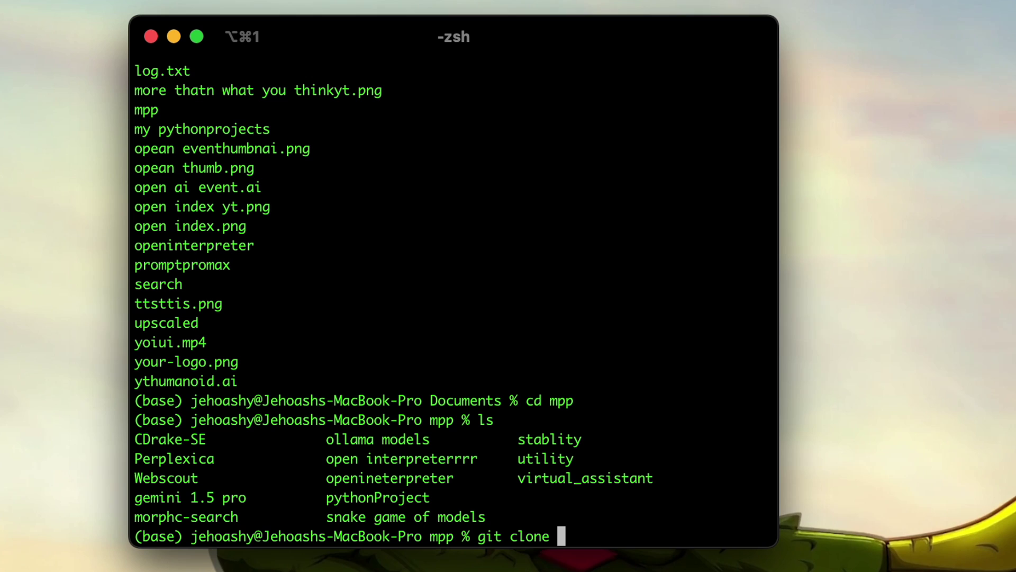
pyautogui.press('super+v')
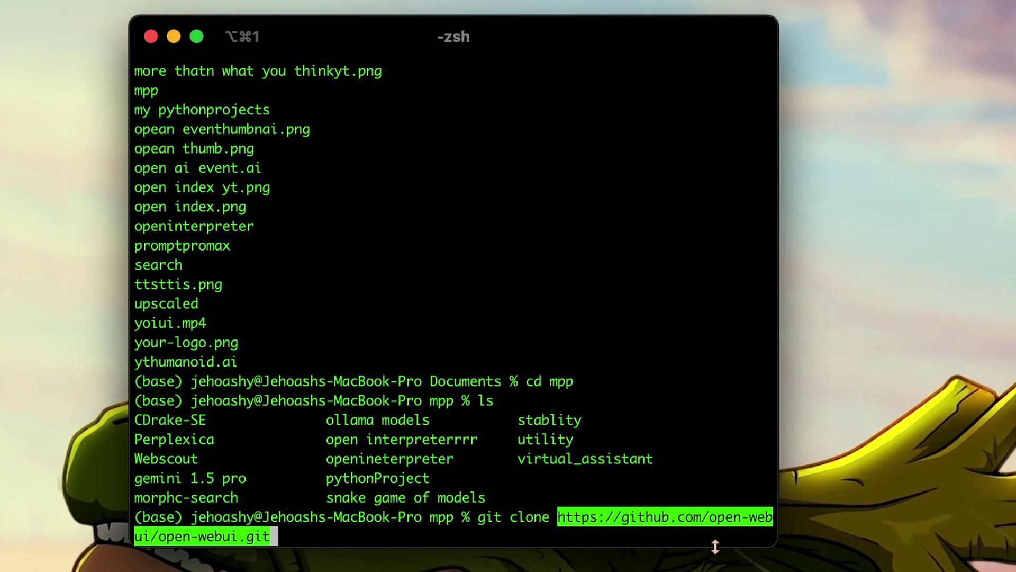
pyautogui.press('Return')
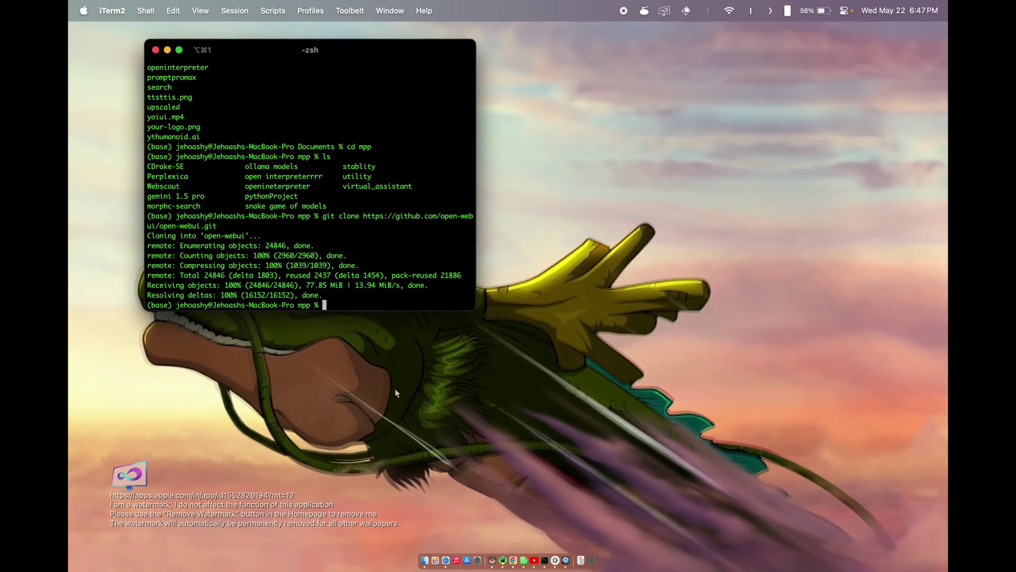
# Browse Finder to Documents > mpp > open-webui to view the cloned files, then return to iTerm2.
pyautogui.click(426, 559)
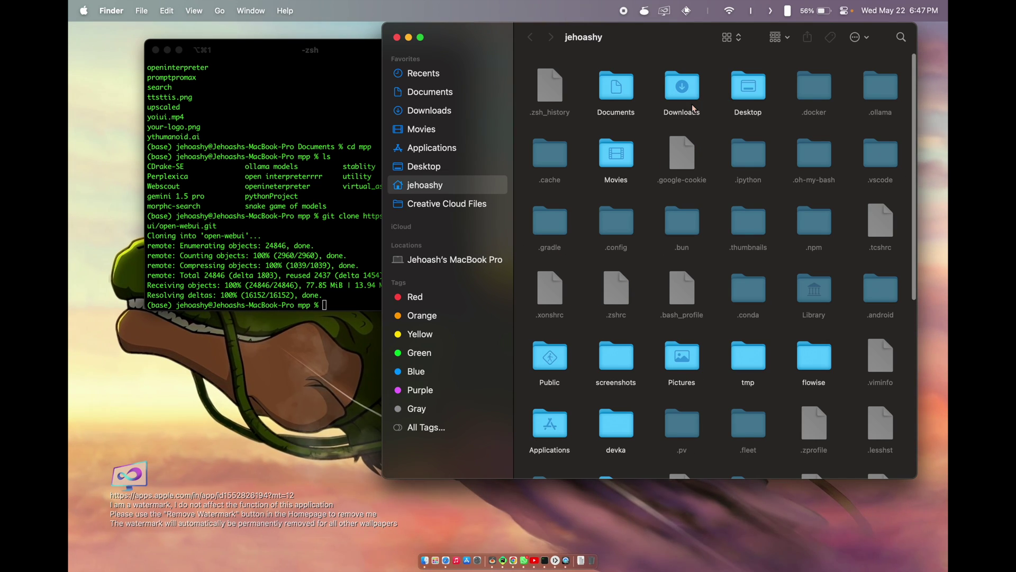
pyautogui.scroll(-10, 691, 104)
pyautogui.scroll(10, 683, 127)
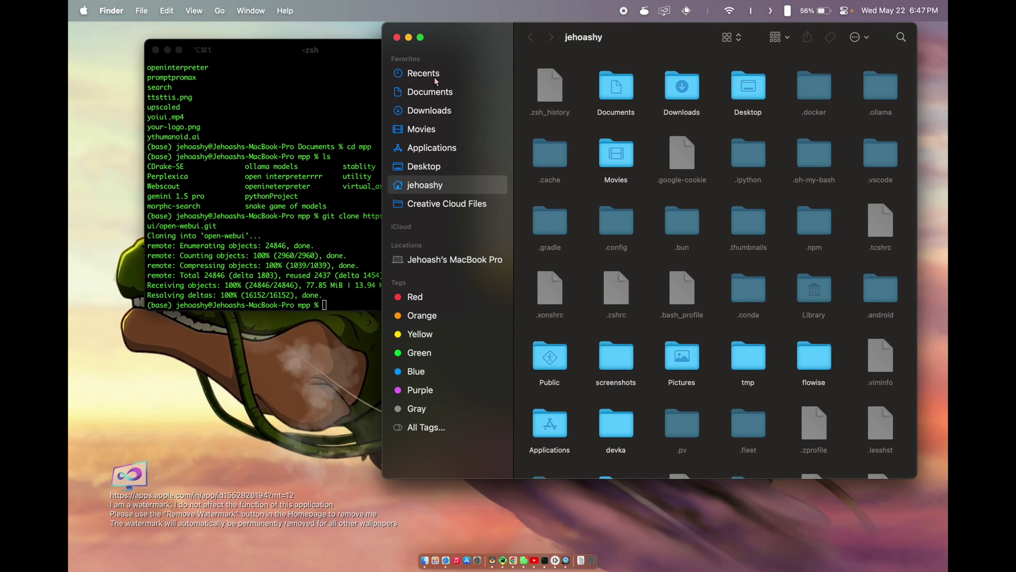
pyautogui.click(433, 91)
pyautogui.doubleClick(553, 92)
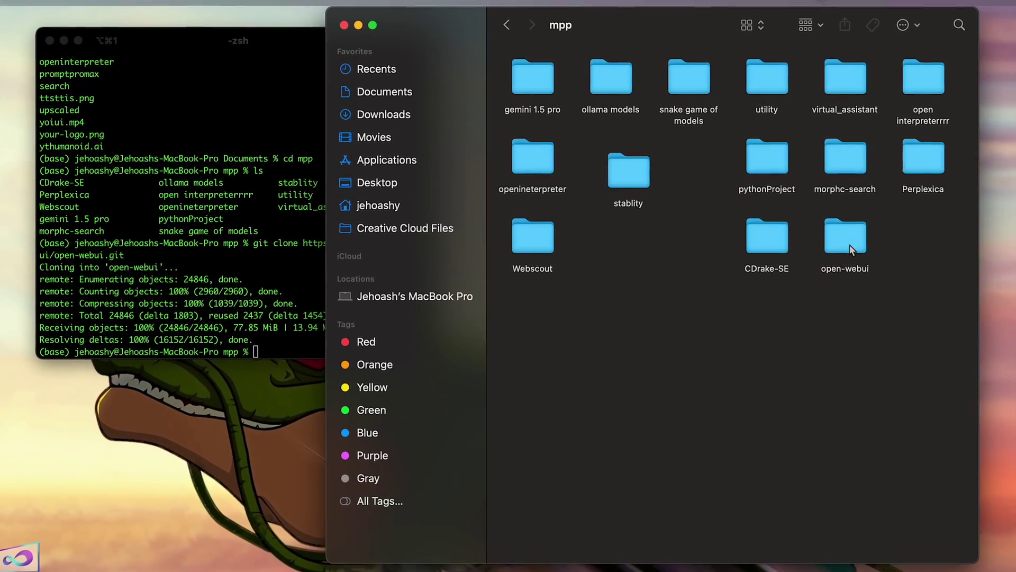
pyautogui.click(811, 216)
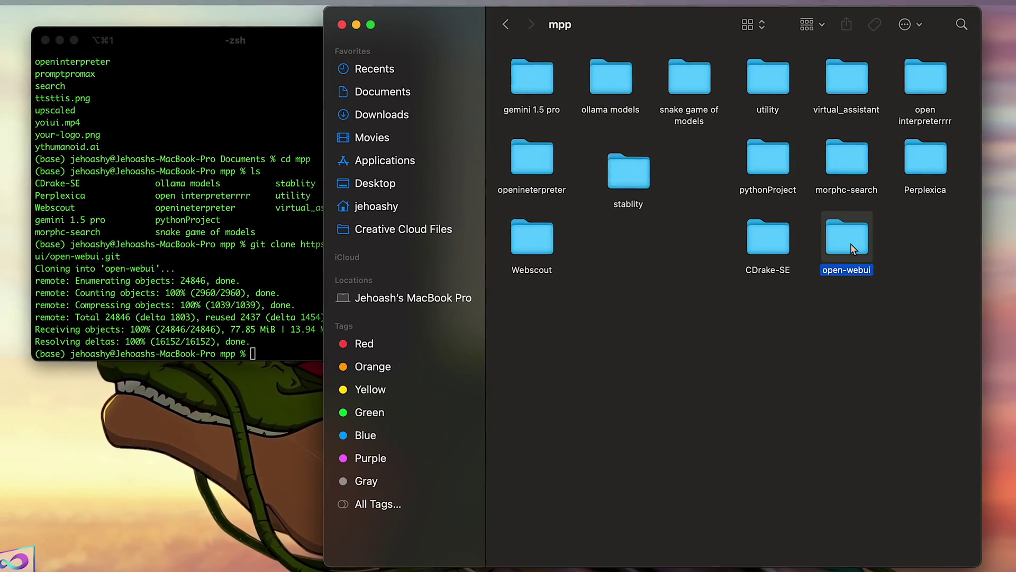
pyautogui.doubleClick(850, 243)
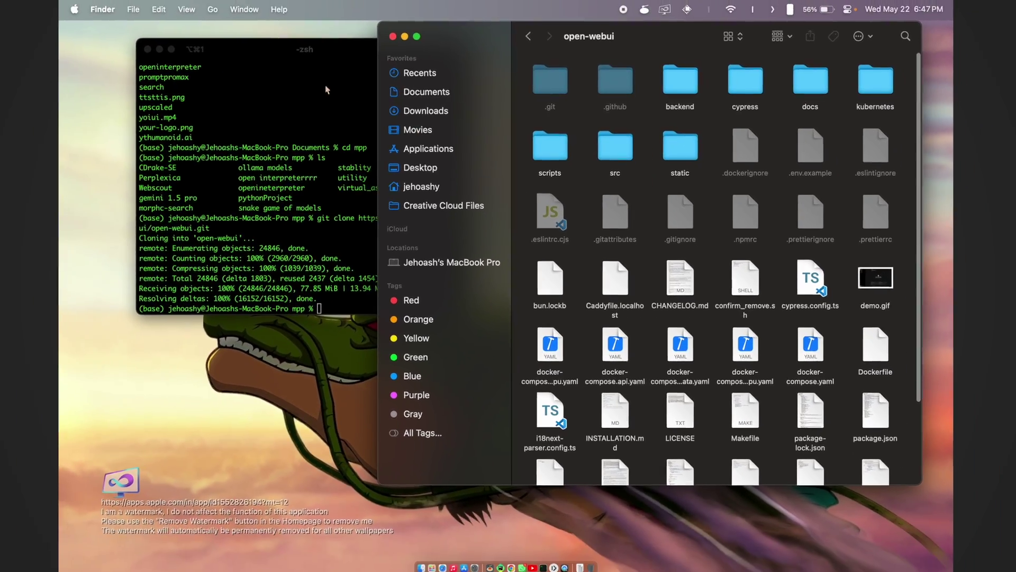
pyautogui.click(247, 70)
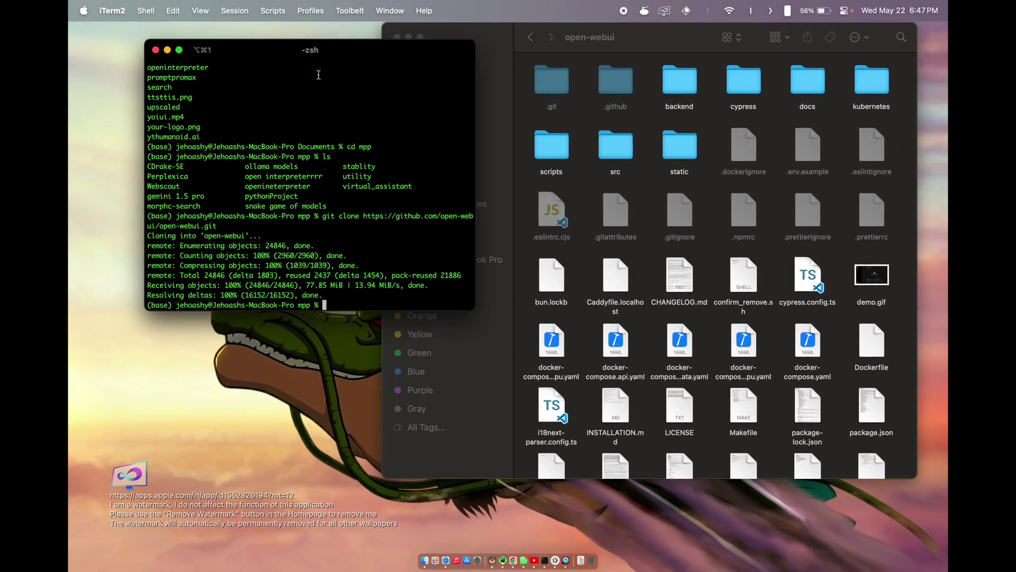
# Run cd open-webui in the shell, then switch back to the GitHub page.
pyautogui.write('cd')
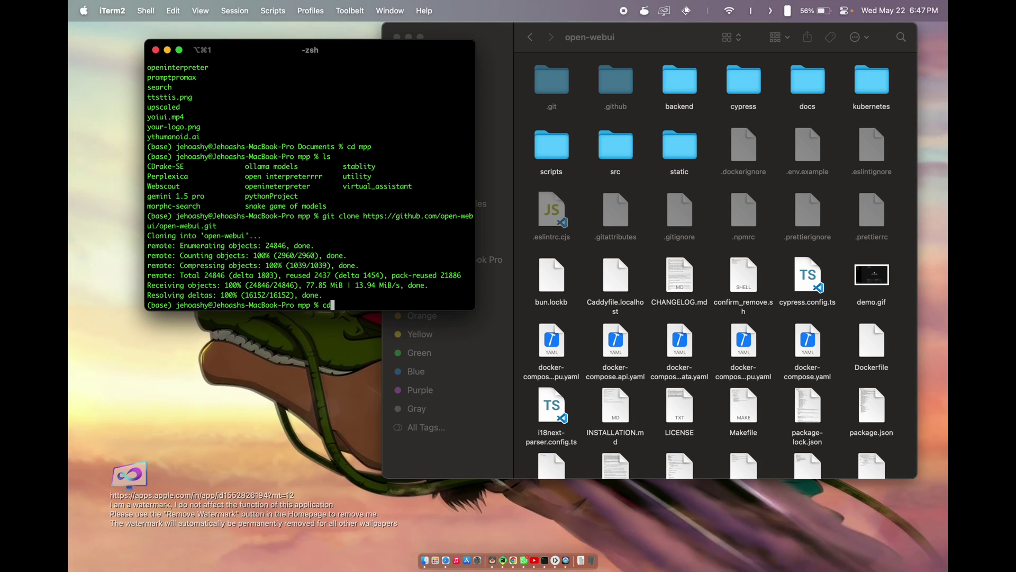
pyautogui.write(' op')
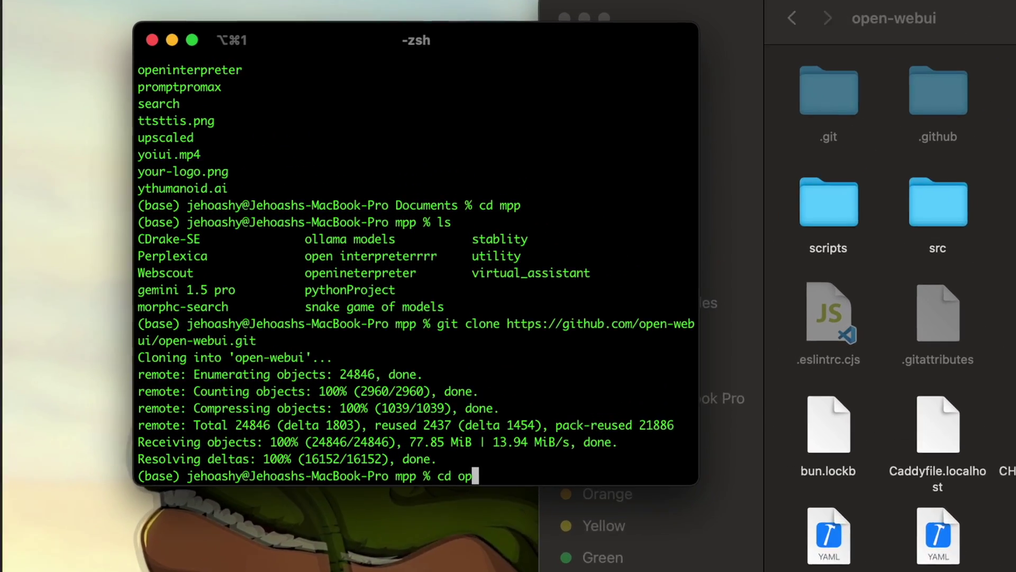
pyautogui.write('en')
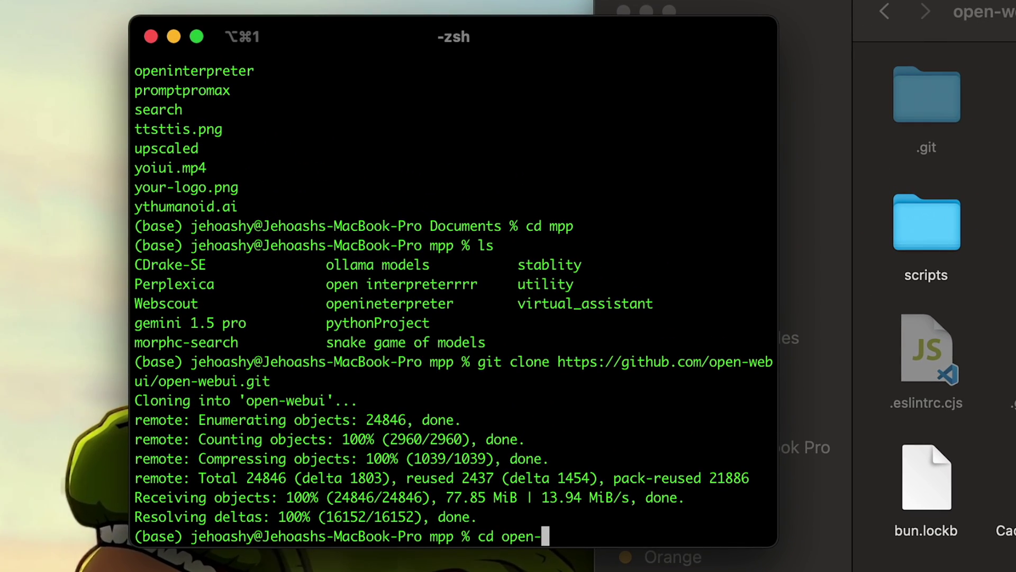
pyautogui.write('-wee')
pyautogui.press('BackSpace')
pyautogui.write('bui')
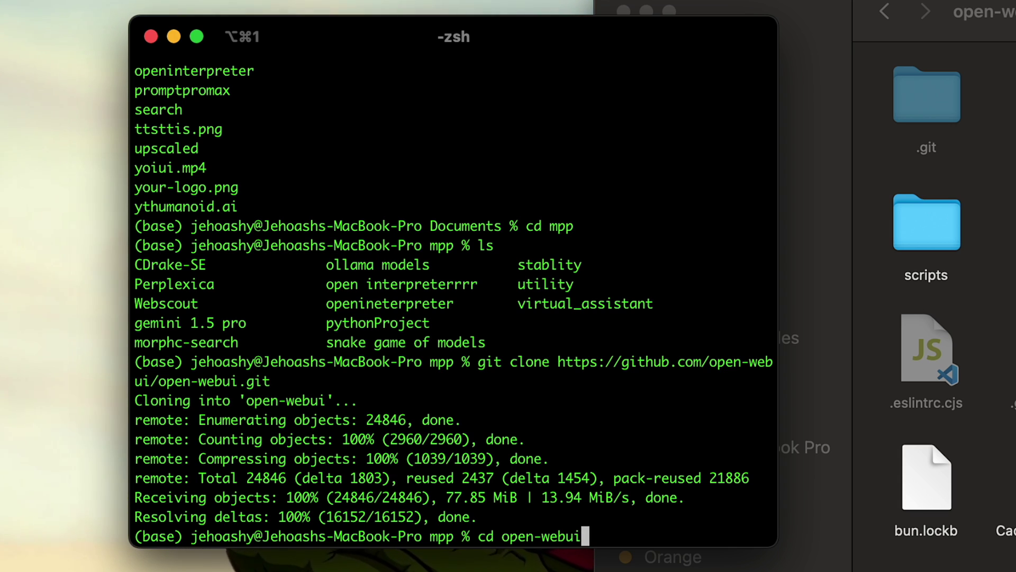
pyautogui.press('Return')
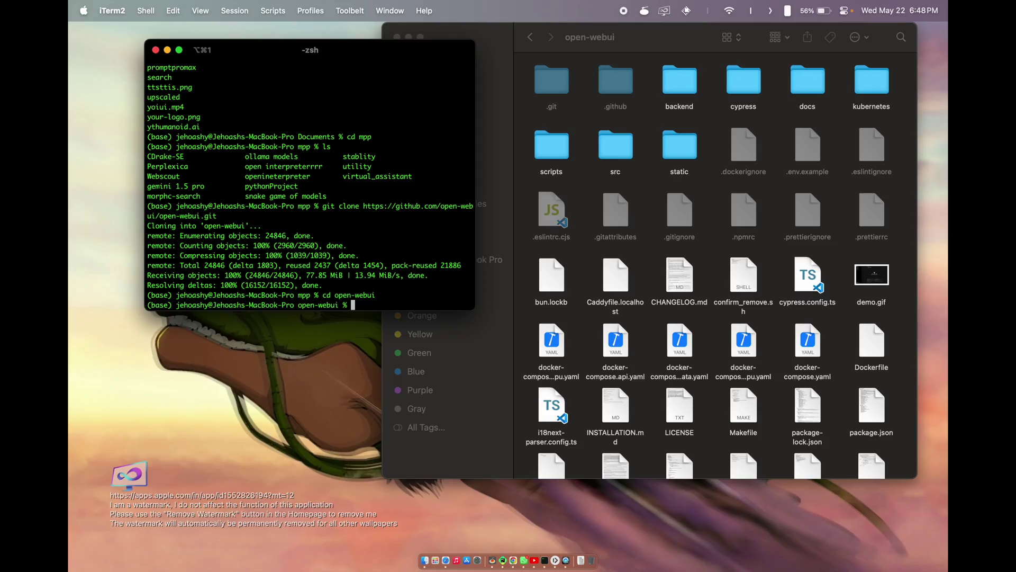
pyautogui.hotkey('ctrl', 'Right')
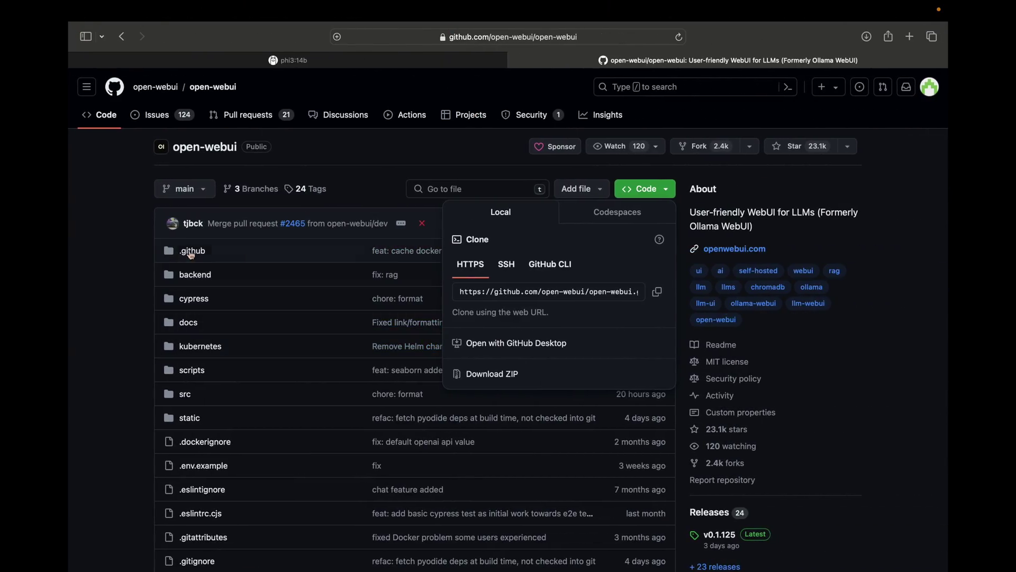
# Close the clone panel and scroll the README to 'Installation with Default Configuration' and its docker run block.
pyautogui.click(99, 269)
pyautogui.scroll(-20, 341, 427)
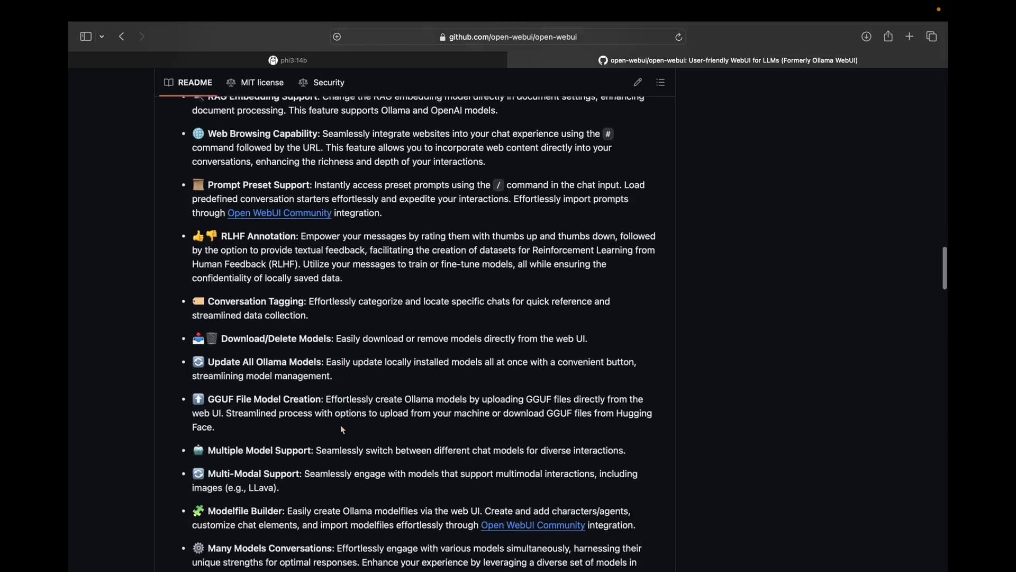
pyautogui.scroll(-20, 341, 427)
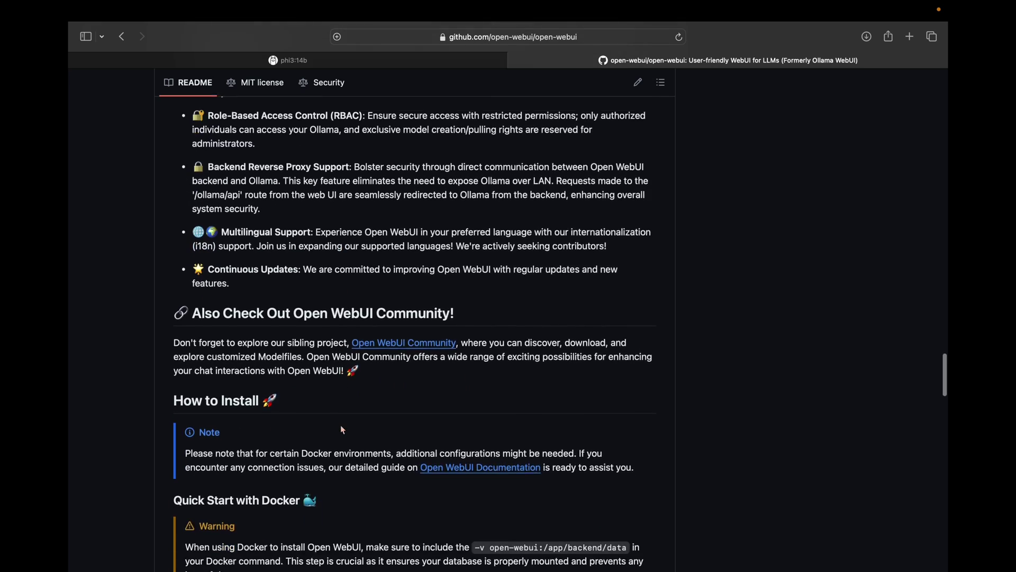
pyautogui.scroll(-3, 341, 428)
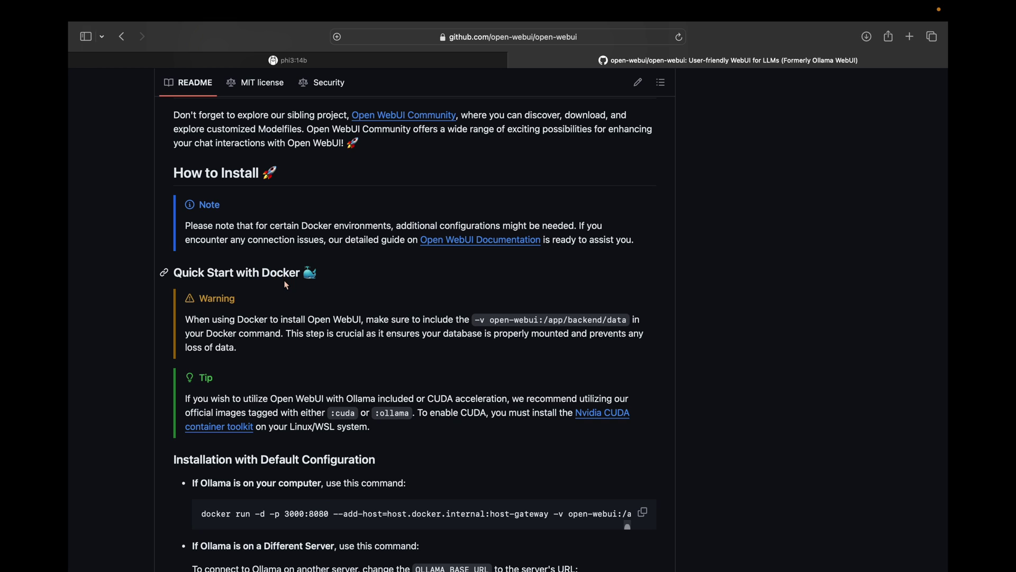
pyautogui.scroll(-1, 285, 282)
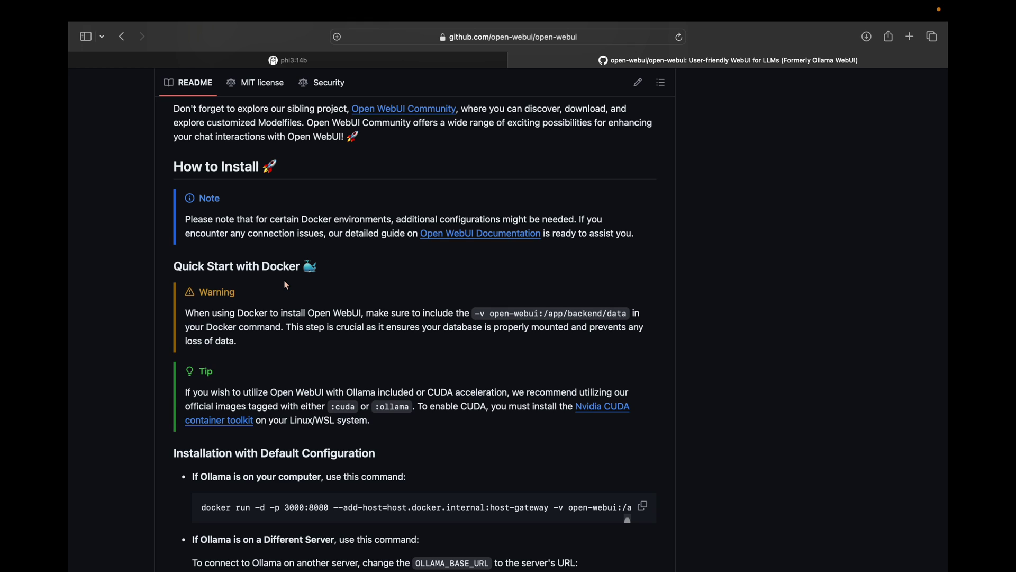
pyautogui.scroll(-2, 286, 286)
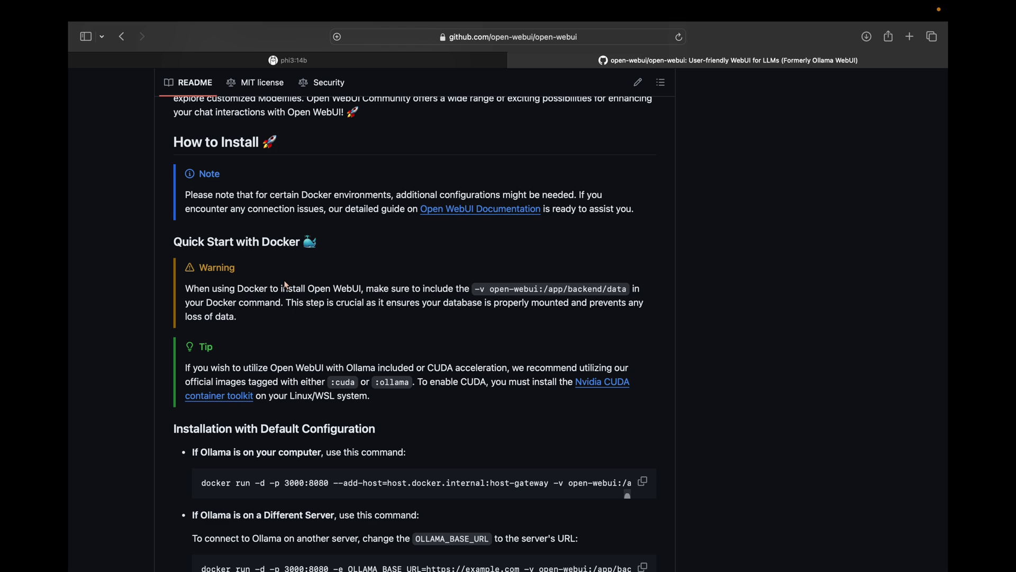
pyautogui.scroll(-2, 286, 285)
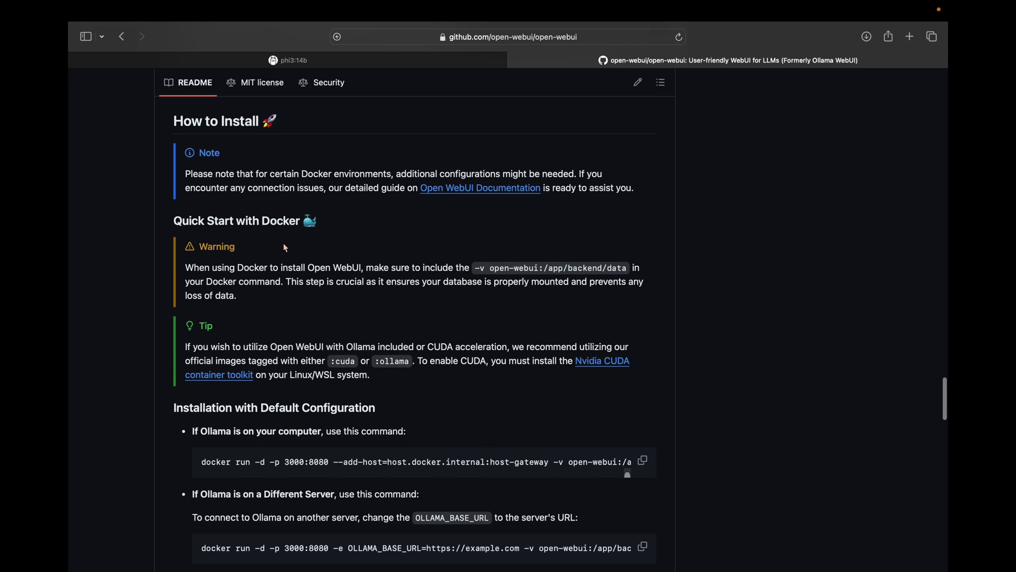
pyautogui.scroll(-5, 284, 243)
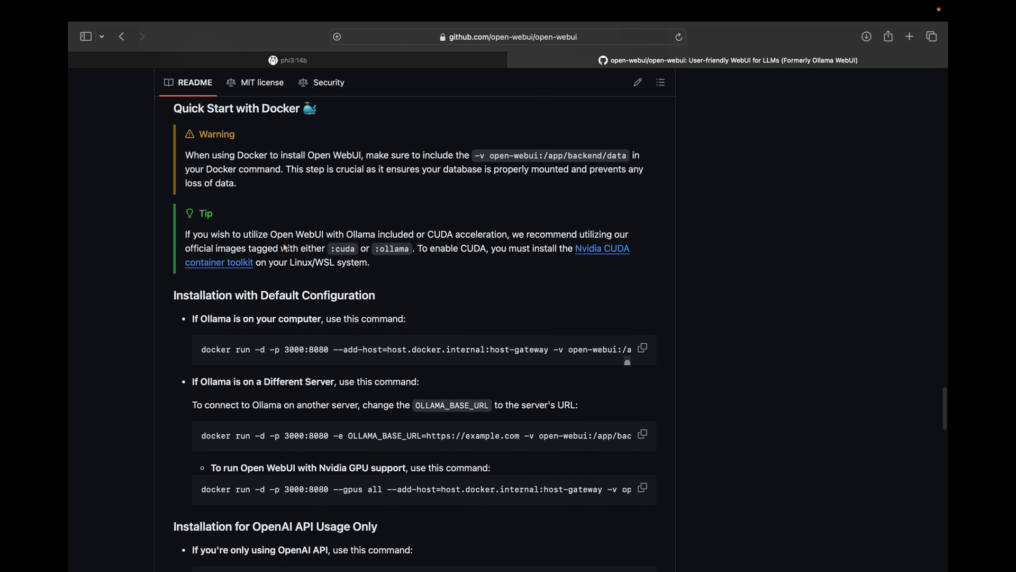
pyautogui.scroll(-3, 285, 247)
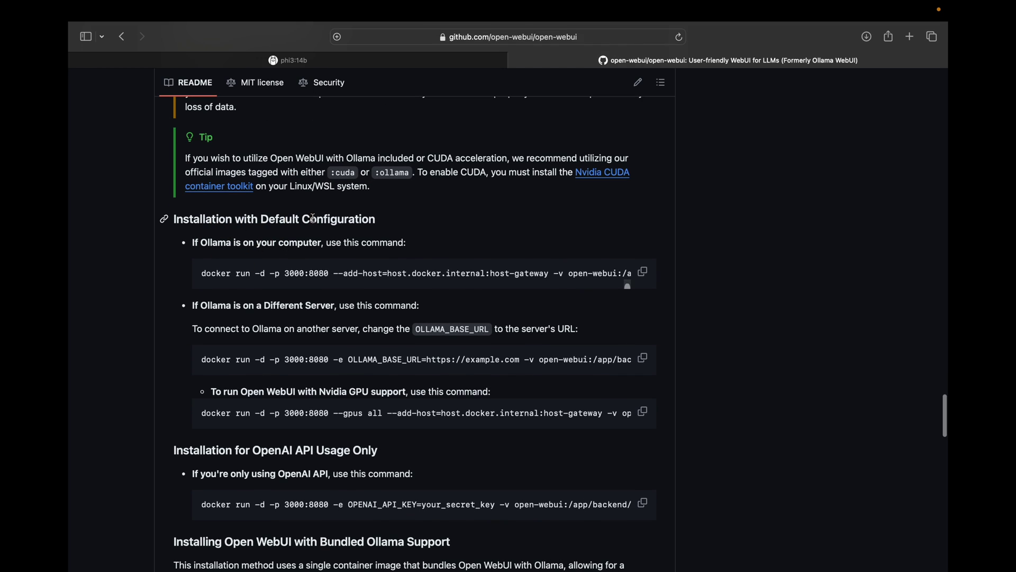
pyautogui.scroll(-1, 341, 270)
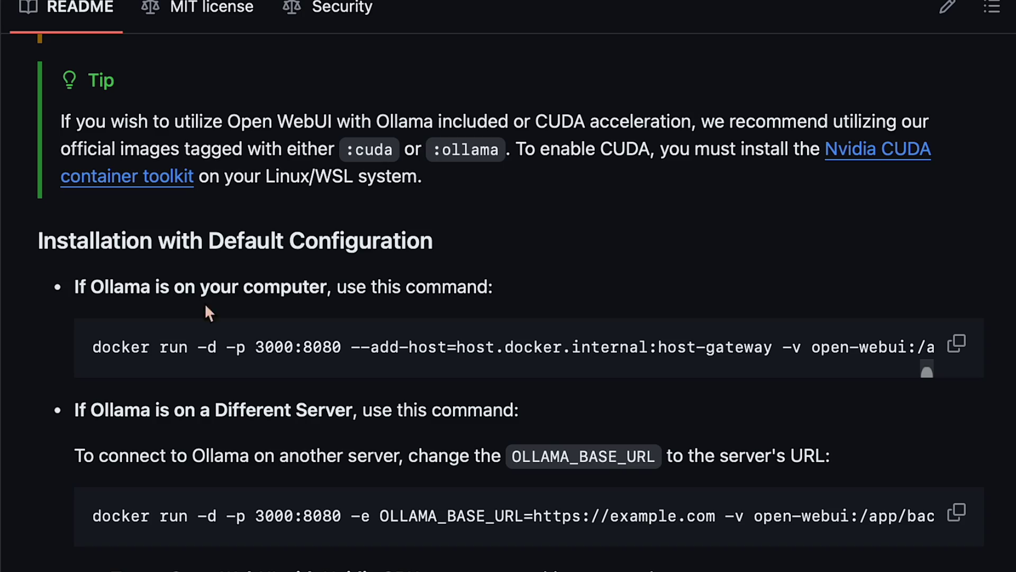
# Copy the README's local-Ollama docker run command and run it in iTerm2.
pyautogui.click(956, 343)
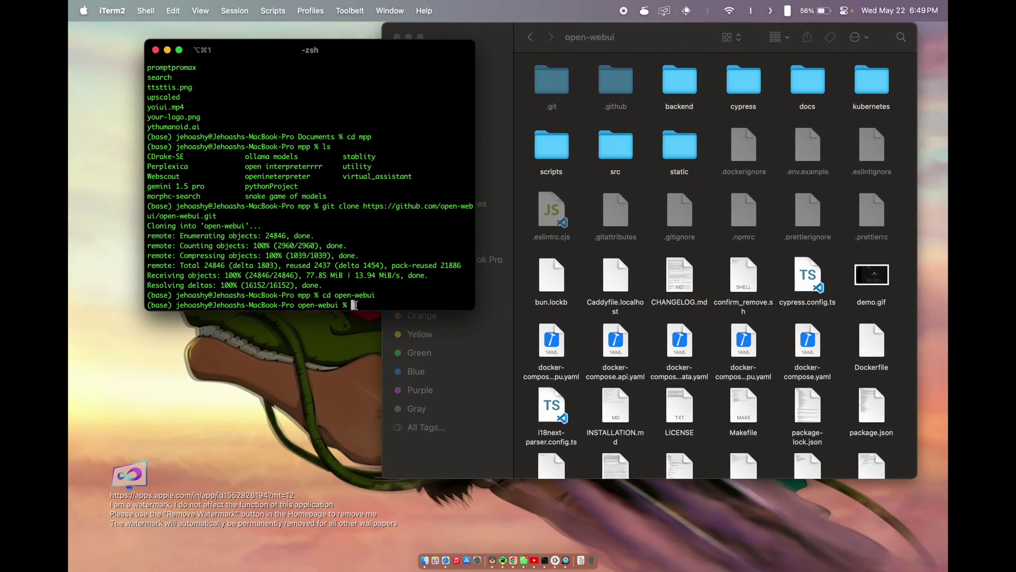
pyautogui.press('super+v')
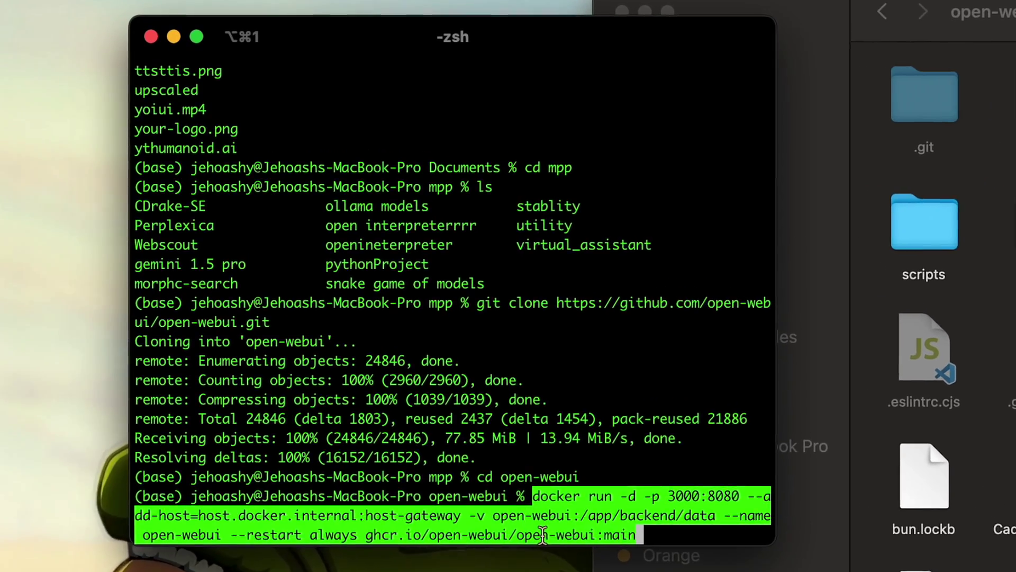
pyautogui.press('Return')
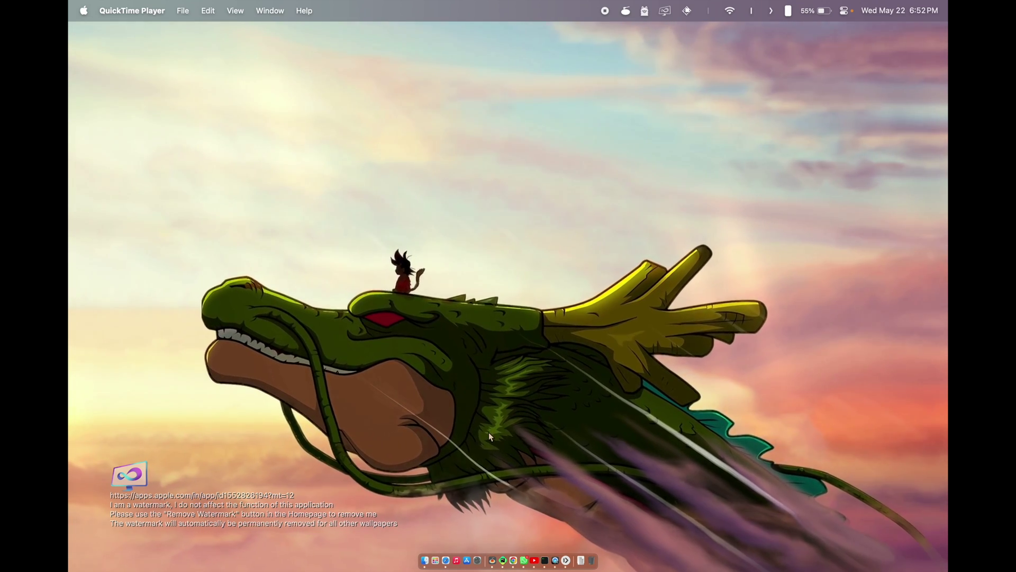
# Launch Docker Desktop from Launchpad and follow the open-webui container's 3000:8080 port link.
pyautogui.click(436, 552)
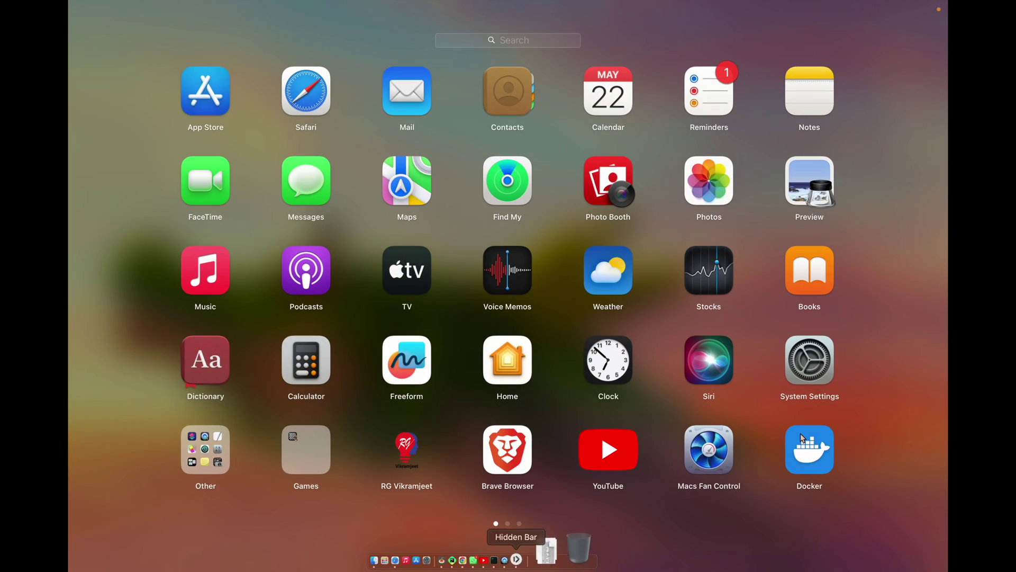
pyautogui.click(819, 464)
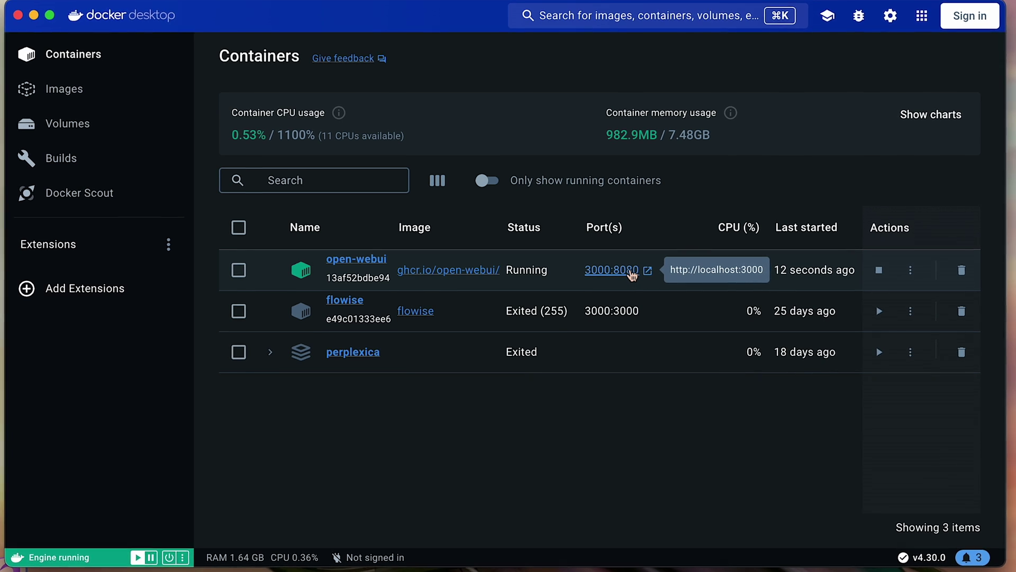
pyautogui.click(631, 271)
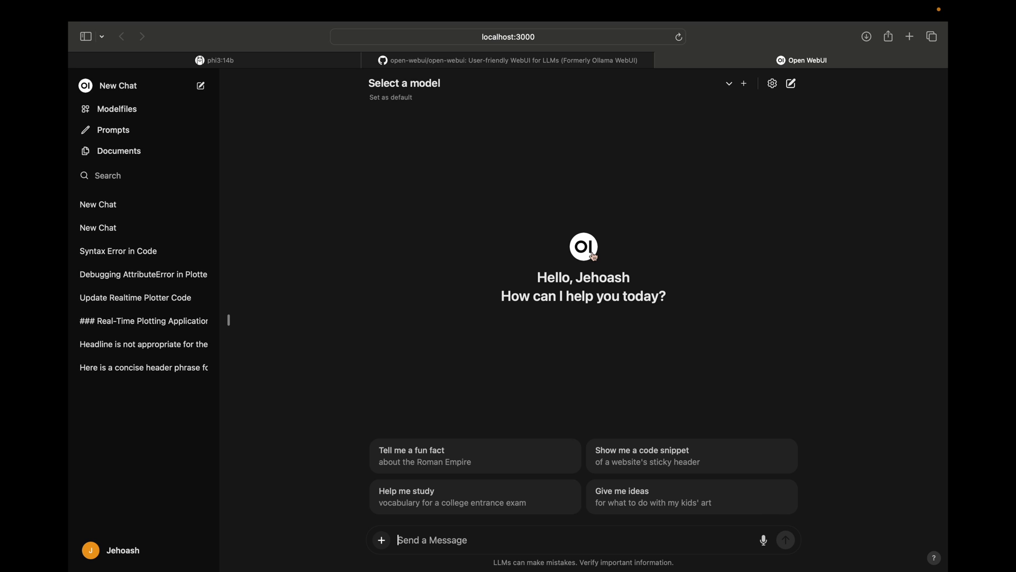
# Collapse the chat sidebar and pick qwen:4b from the model dropdown.
pyautogui.click(717, 86)
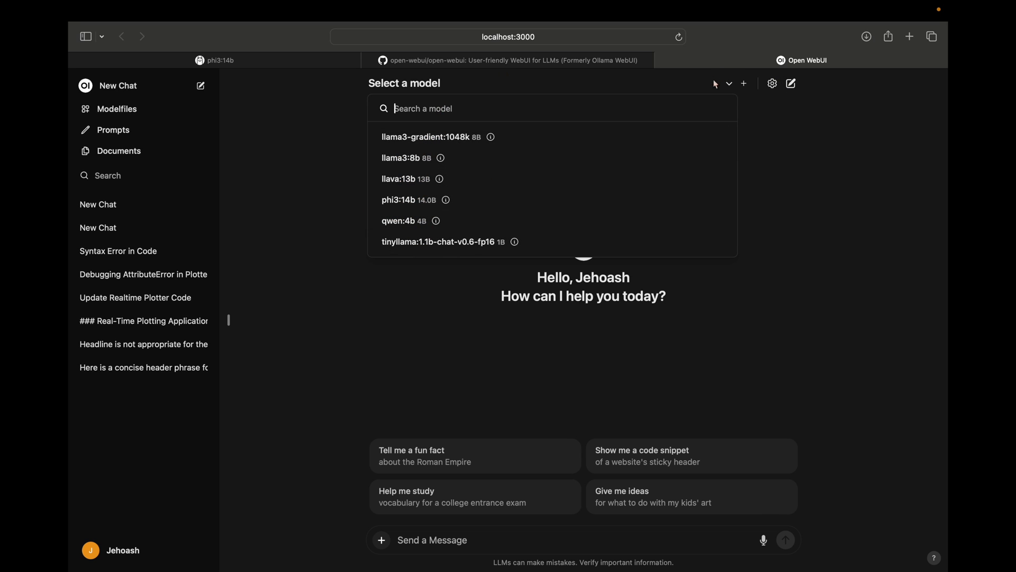
pyautogui.click(728, 83)
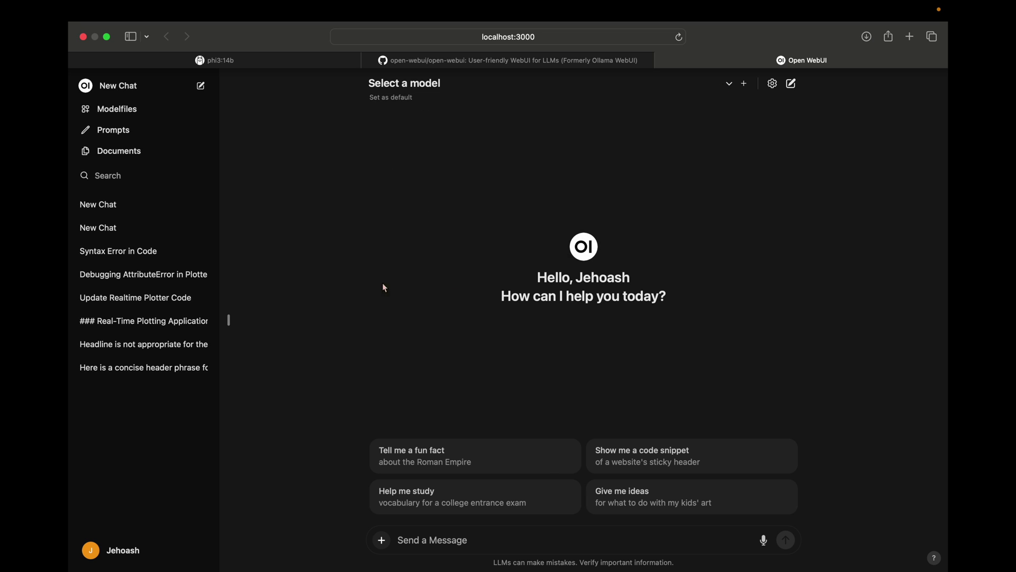
pyautogui.click(229, 320)
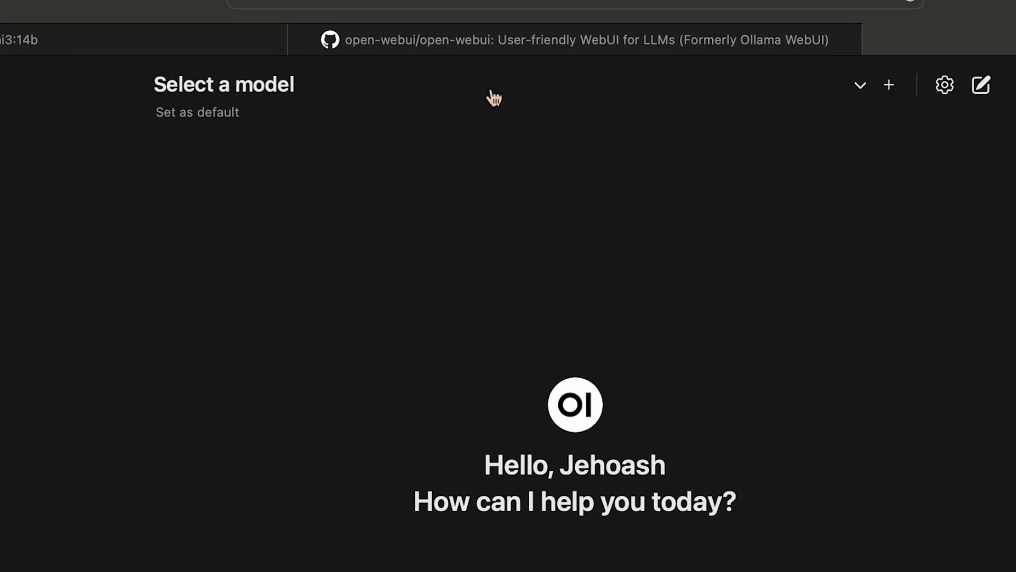
pyautogui.click(515, 97)
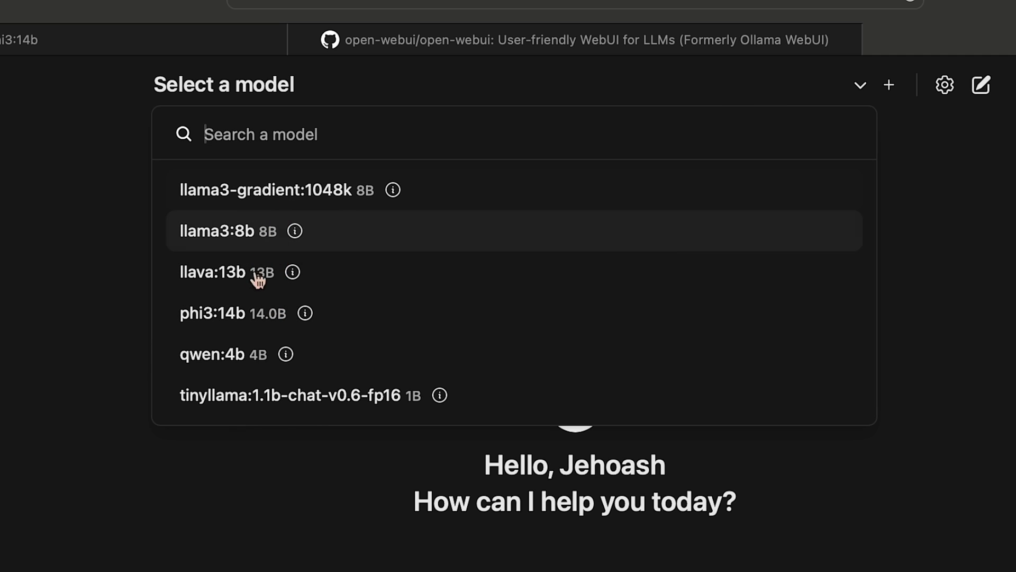
pyautogui.click(251, 369)
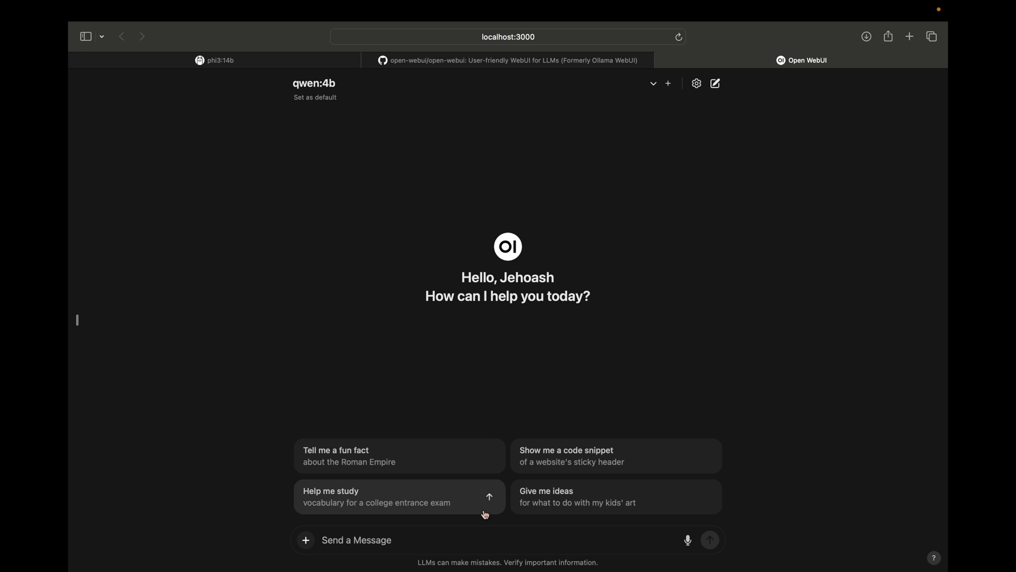
# Send 'hi' to qwen:4b and play its 'Hello! How can I assist you today?' reply aloud.
pyautogui.click(386, 541)
pyautogui.write('h')
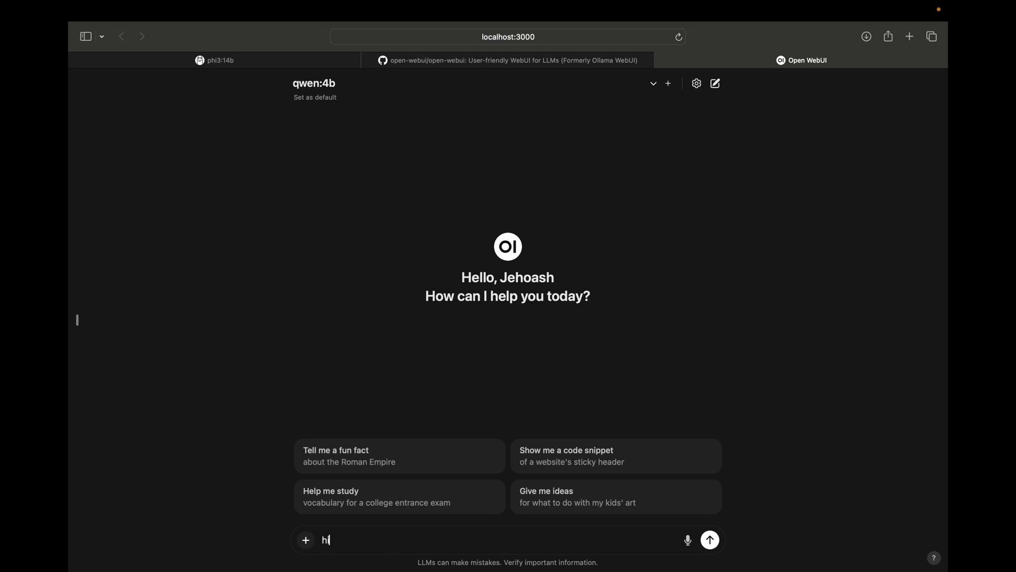
pyautogui.write('i')
pyautogui.press('Return')
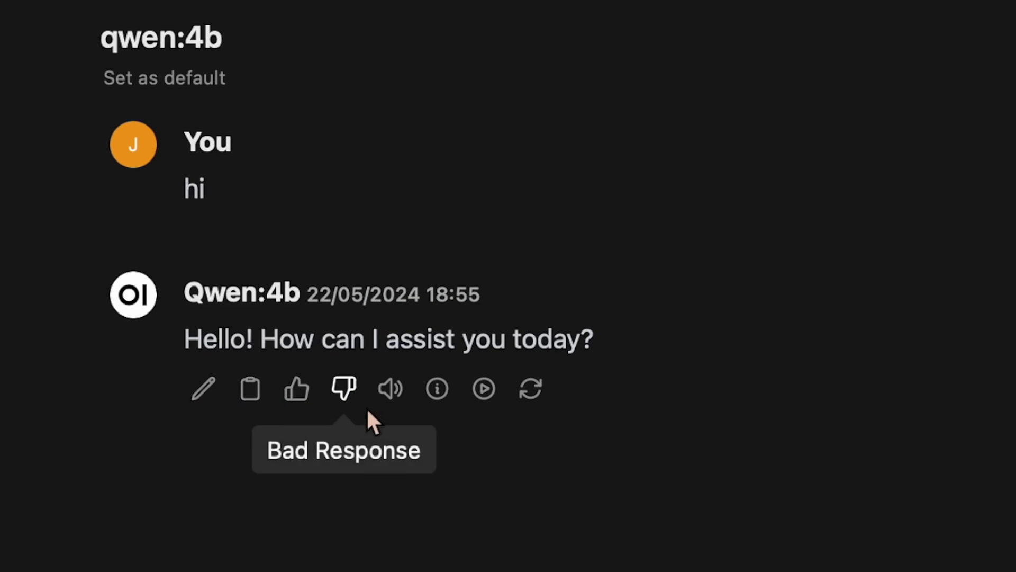
pyautogui.click(393, 390)
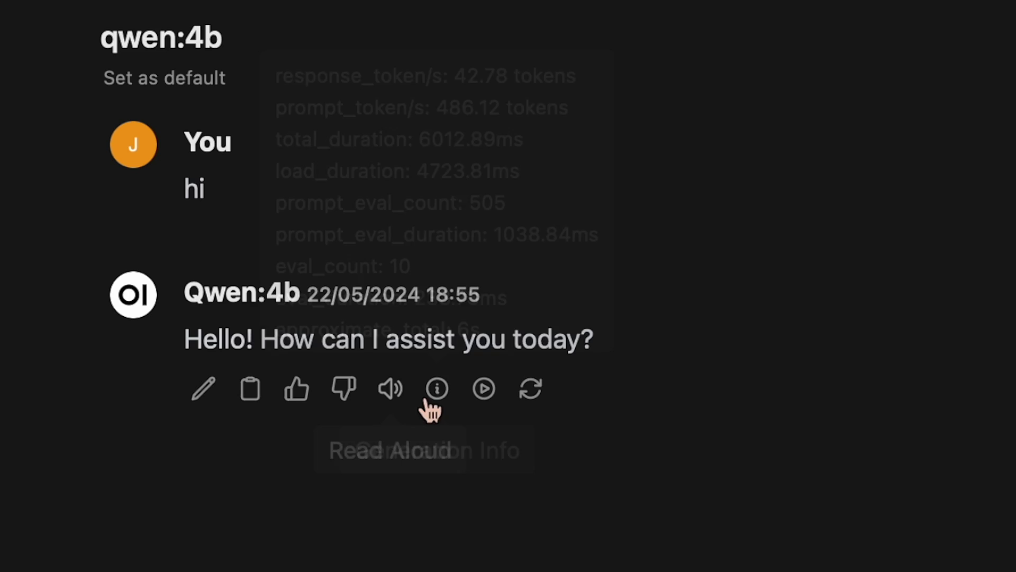
pyautogui.moveTo(436, 394)
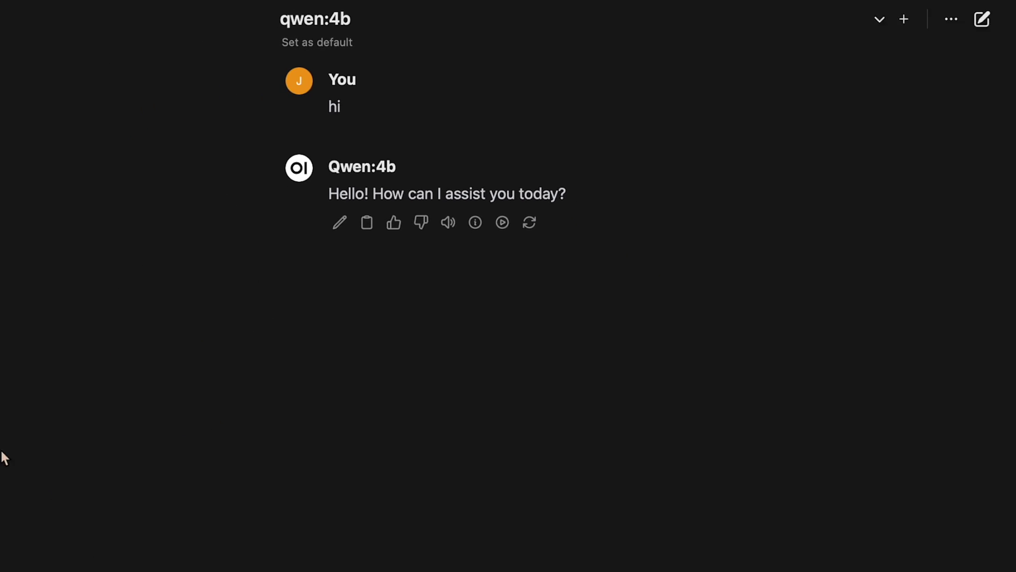
# Reopen the chat sidebar and browse the Modelfiles and My Prompts pages.
pyautogui.click(2, 358)
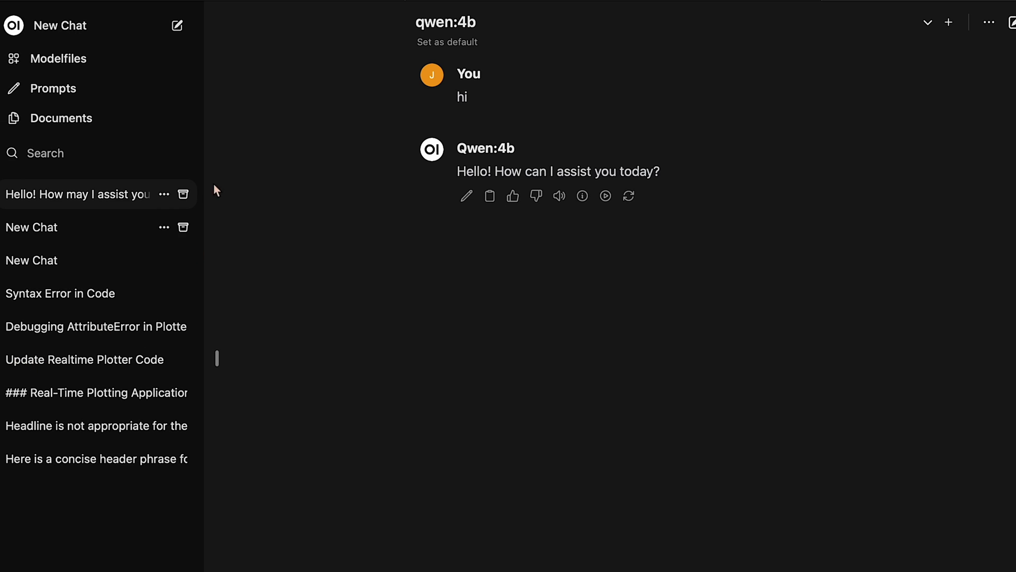
pyautogui.click(87, 67)
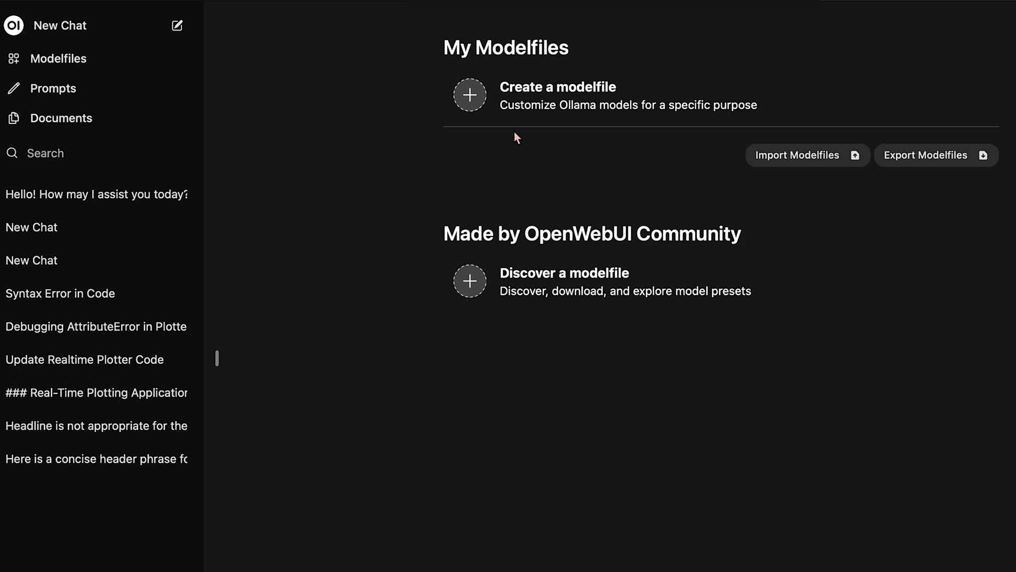
pyautogui.click(37, 88)
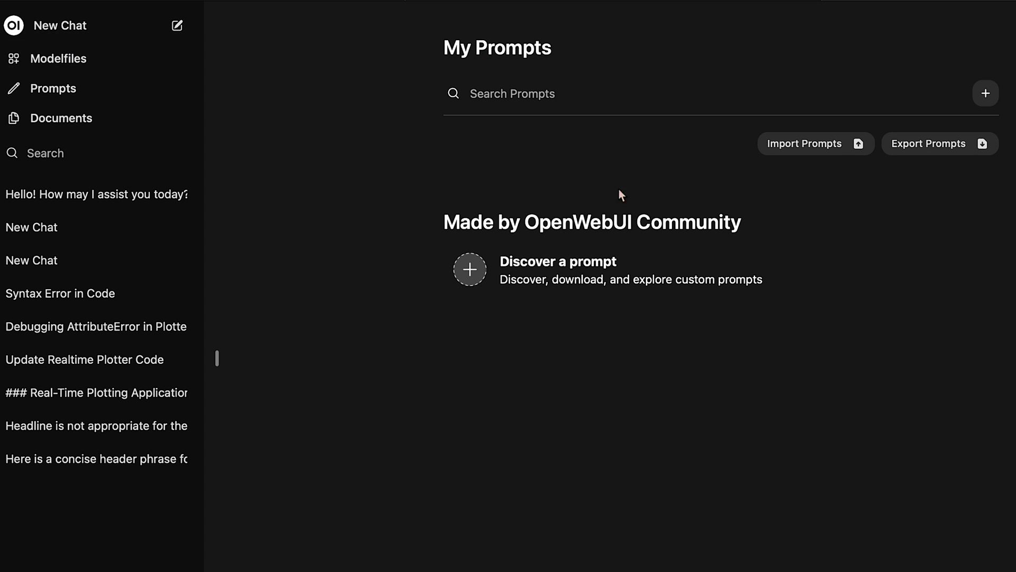
# Start a new prompt, return to the prompts list, then go to My Documents.
pyautogui.click(985, 93)
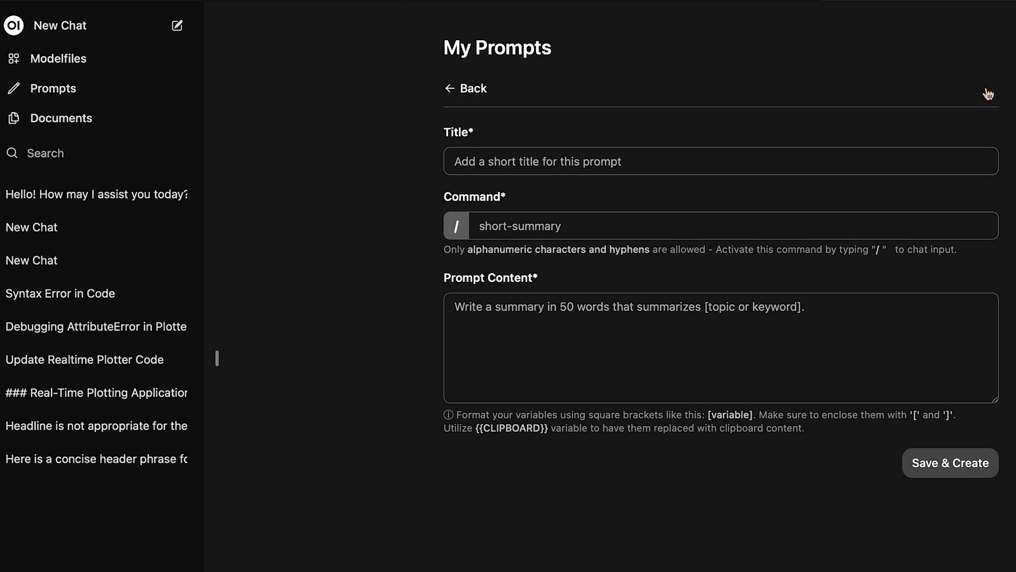
pyautogui.click(449, 88)
pyautogui.click(72, 129)
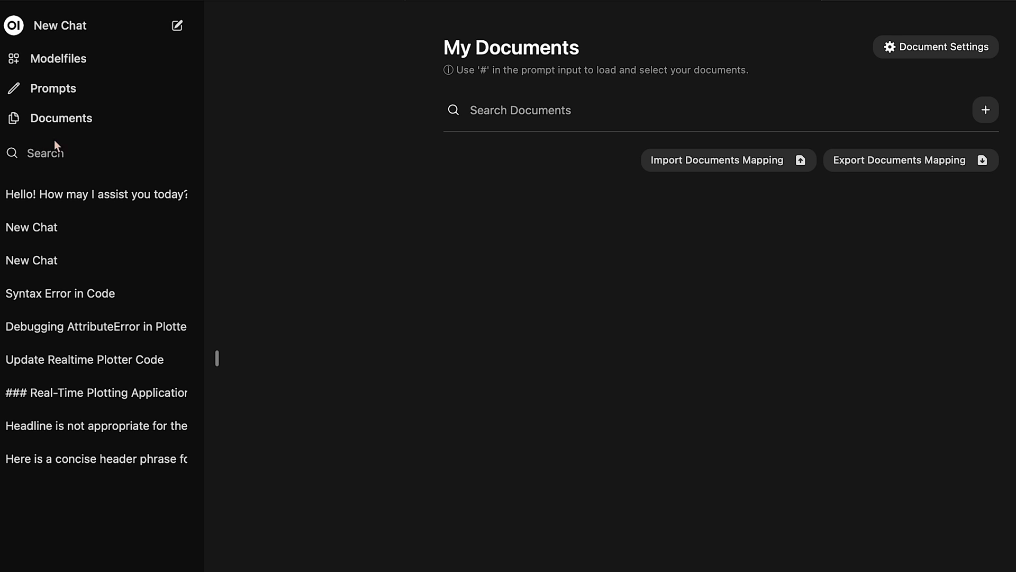
# From Modelfiles, go to the Admin Panel, open and close Admin Settings, and collapse the sidebar.
pyautogui.click(78, 68)
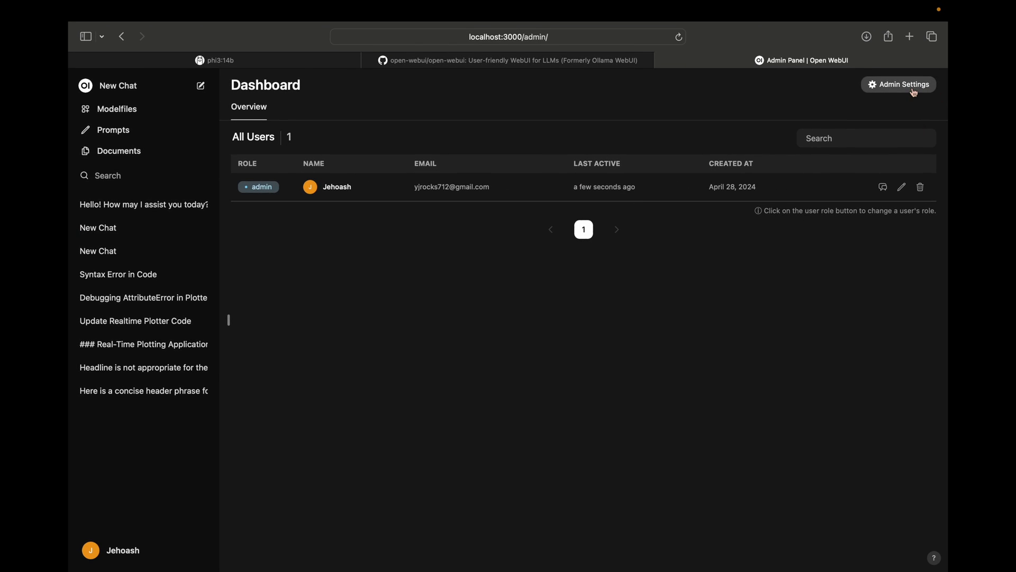
pyautogui.click(913, 93)
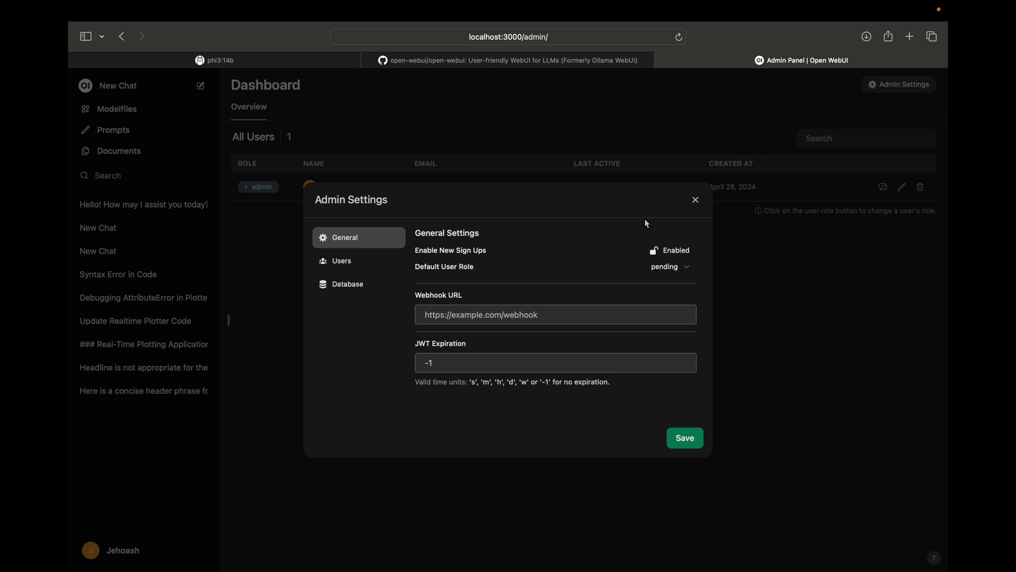
pyautogui.click(694, 201)
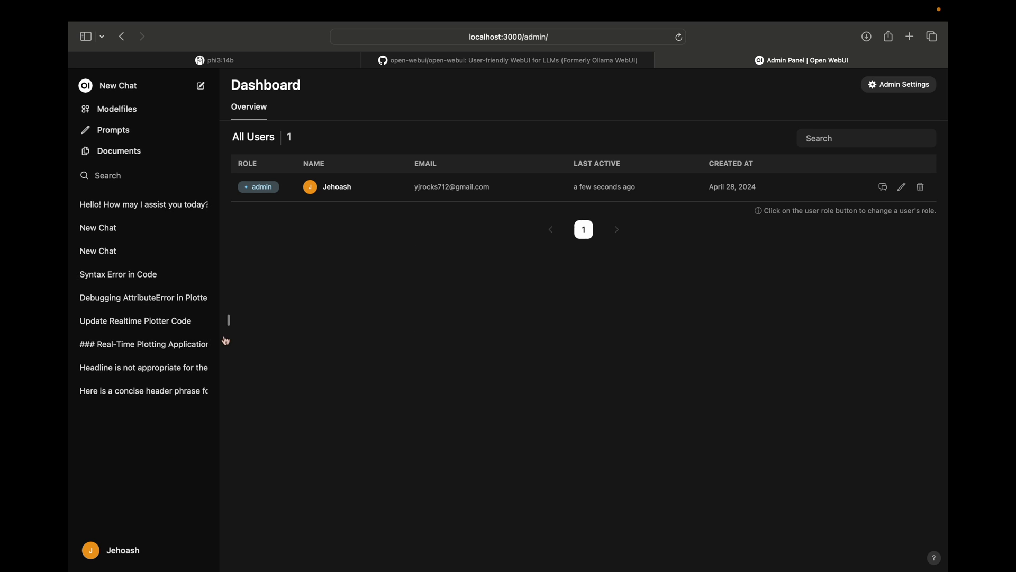
pyautogui.click(230, 321)
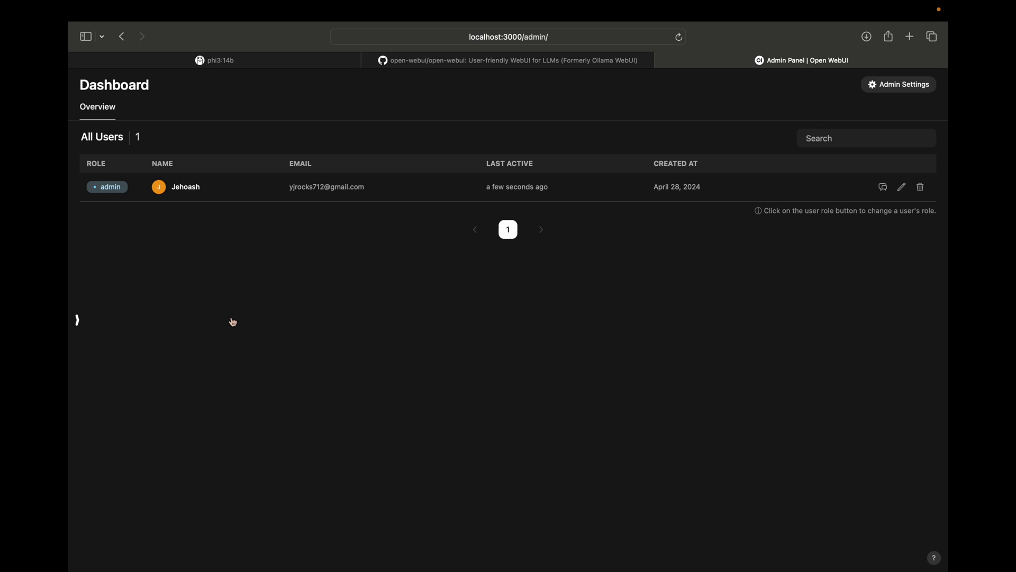